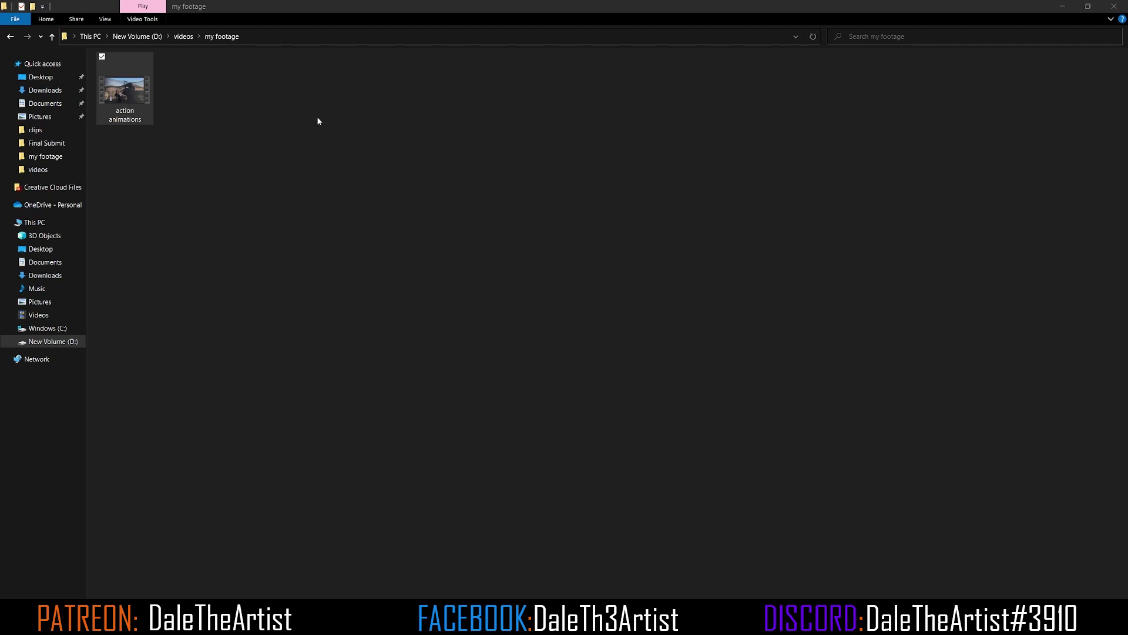
# - Preview the action animations clip from File Explorer, then return to Blender's default scene
pyautogui.doubleClick(128, 84)
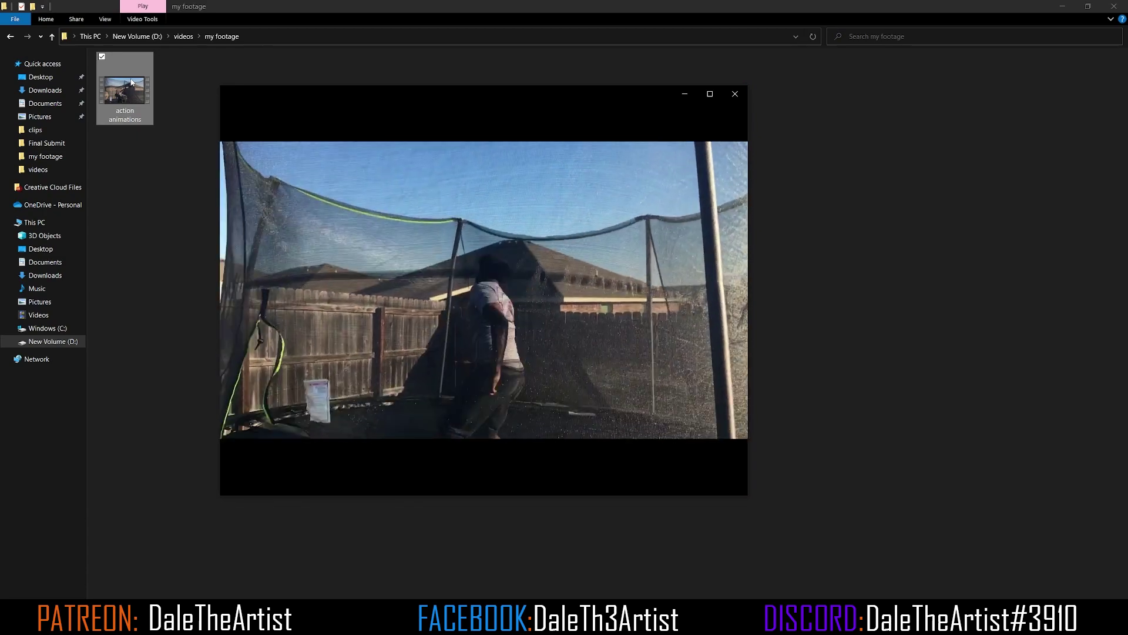
pyautogui.click(731, 98)
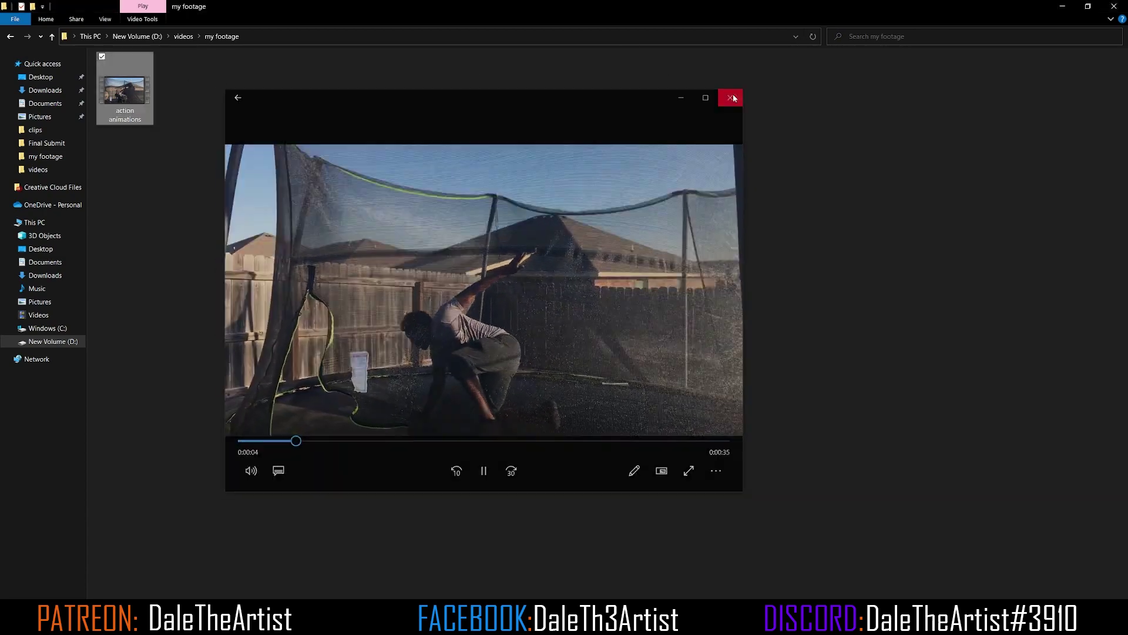
pyautogui.moveTo(535, 623)
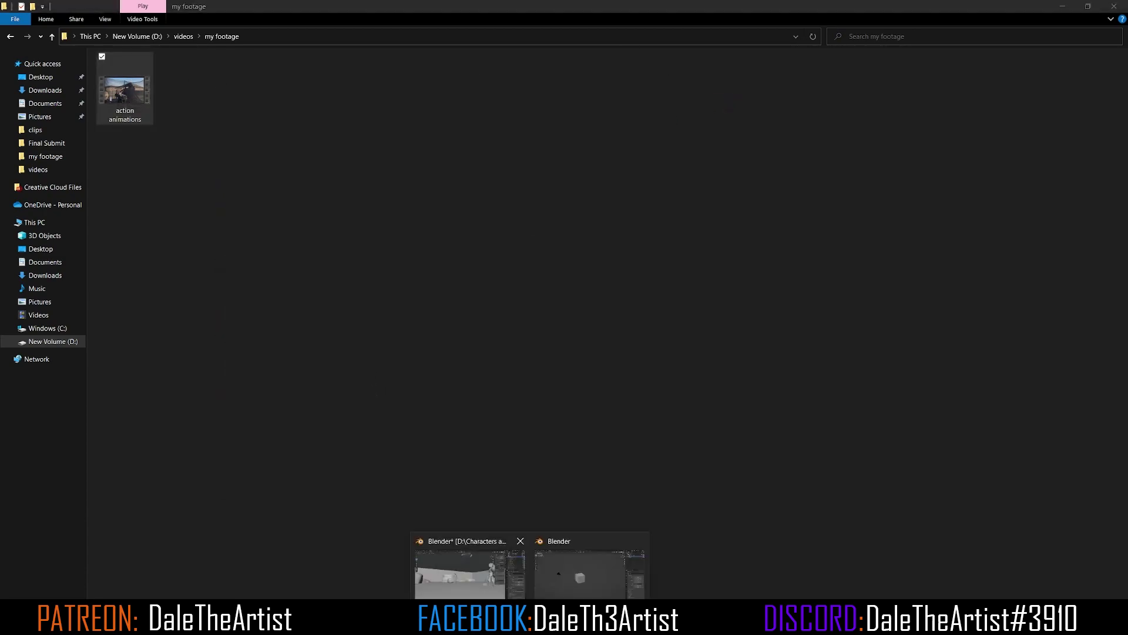
pyautogui.click(571, 573)
pyautogui.click(515, 226)
# - Delete the default cube and add a plane at the scene origin
pyautogui.click(474, 269)
pyautogui.press('Delete')
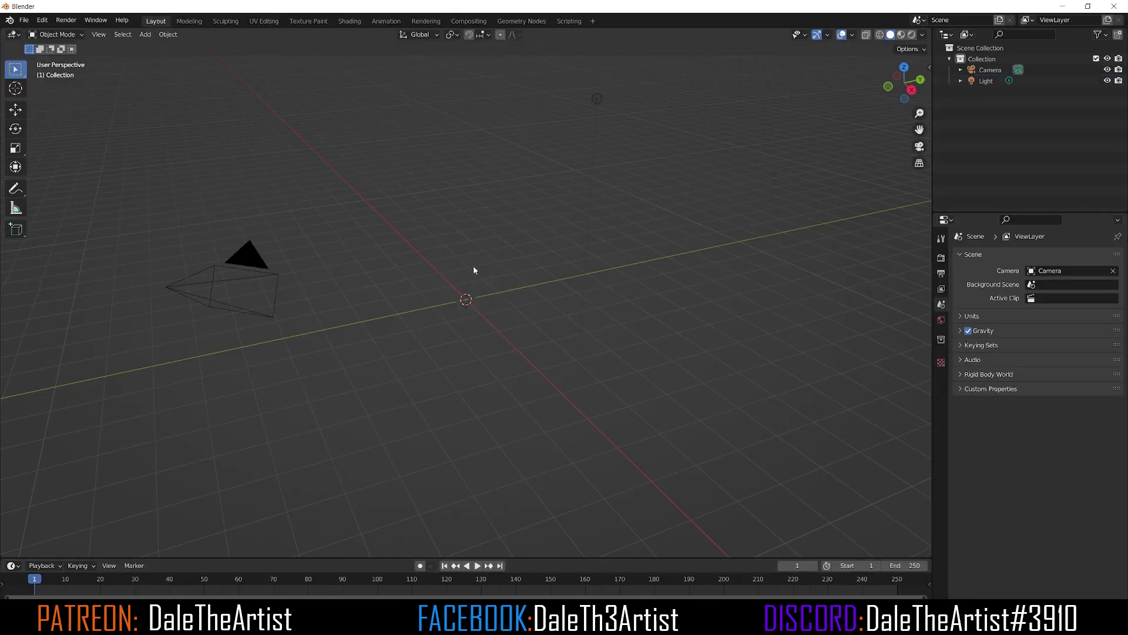
pyautogui.hotkey('shift', 'a')
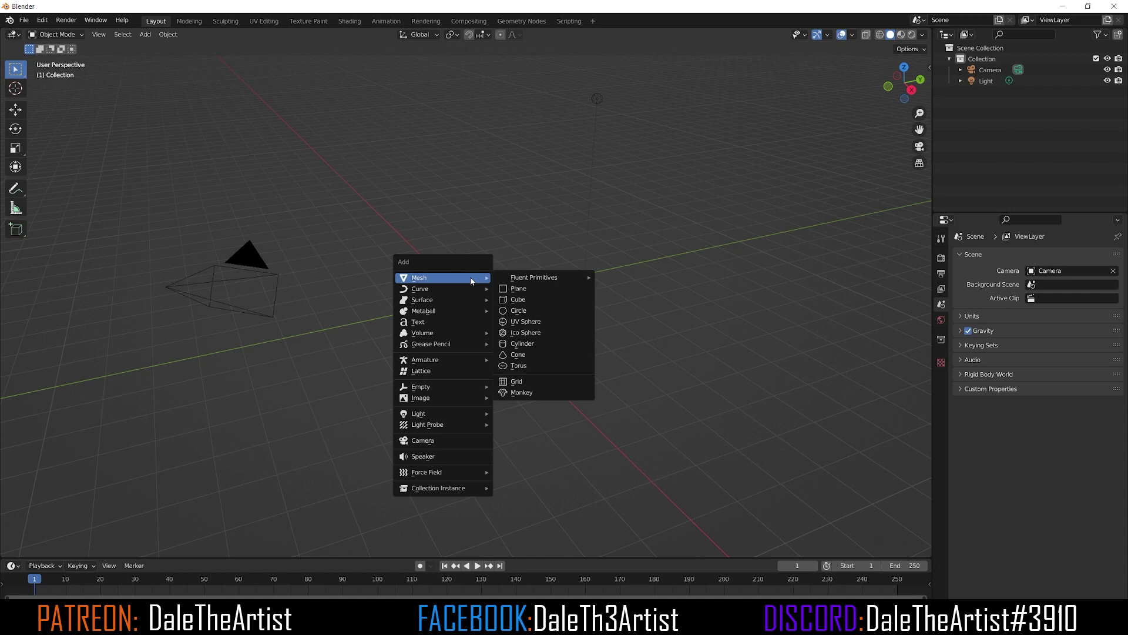
pyautogui.click(540, 288)
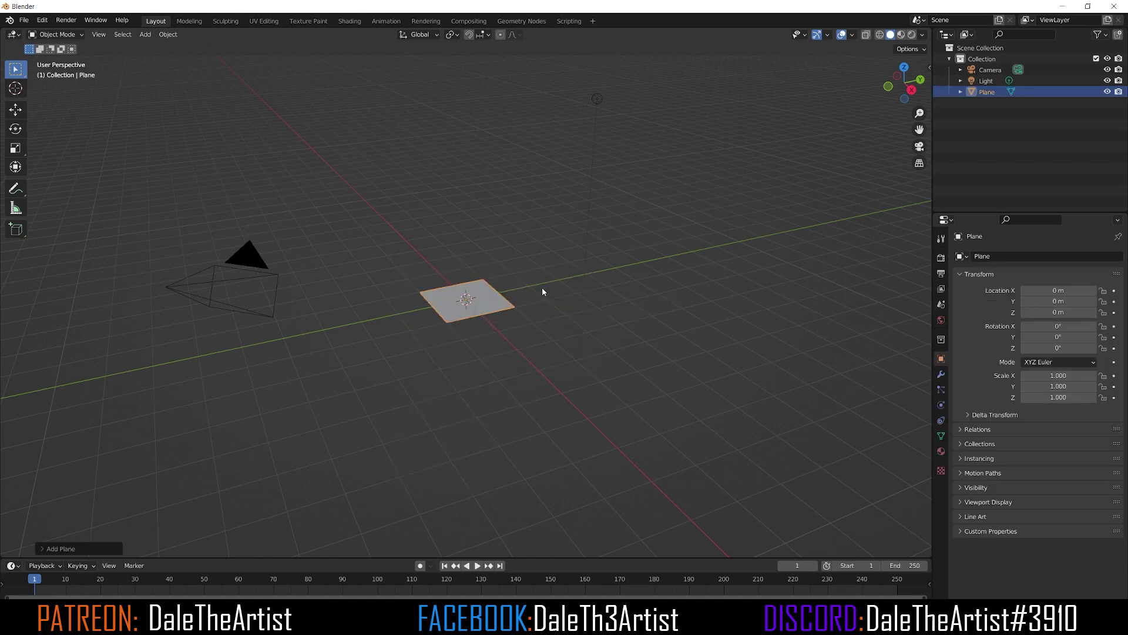
pyautogui.moveTo(477, 296); pyautogui.dragTo(440, 327, button='middle')
pyautogui.moveTo(470, 276); pyautogui.dragTo(468, 276, button='middle')
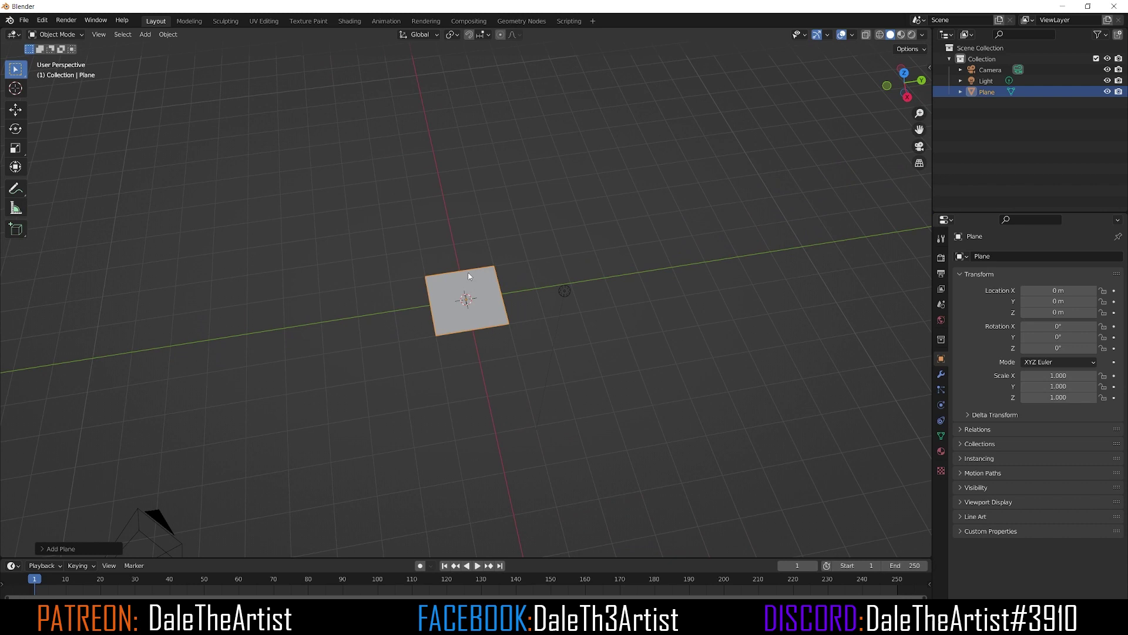
pyautogui.moveTo(421, 282); pyautogui.dragTo(406, 271, button='middle')
# - Scale the plane to 1.528 on X and 2.409 on Y, then enable Material Preview shading
pyautogui.click(16, 152)
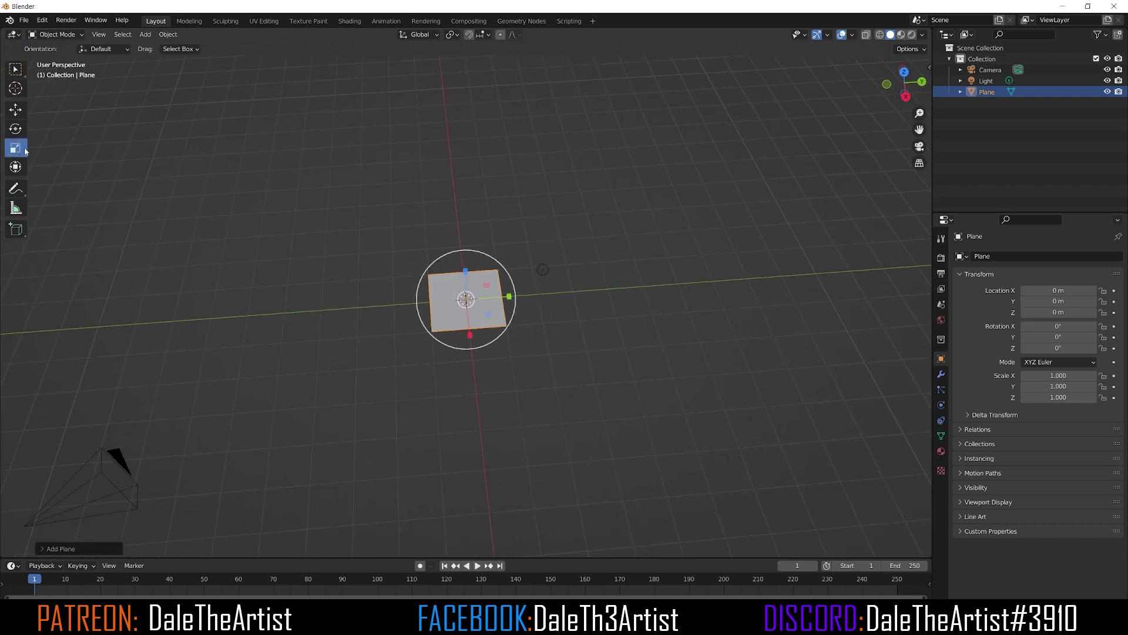
pyautogui.moveTo(508, 296); pyautogui.dragTo(569, 290)
pyautogui.moveTo(471, 343); pyautogui.dragTo(473, 368)
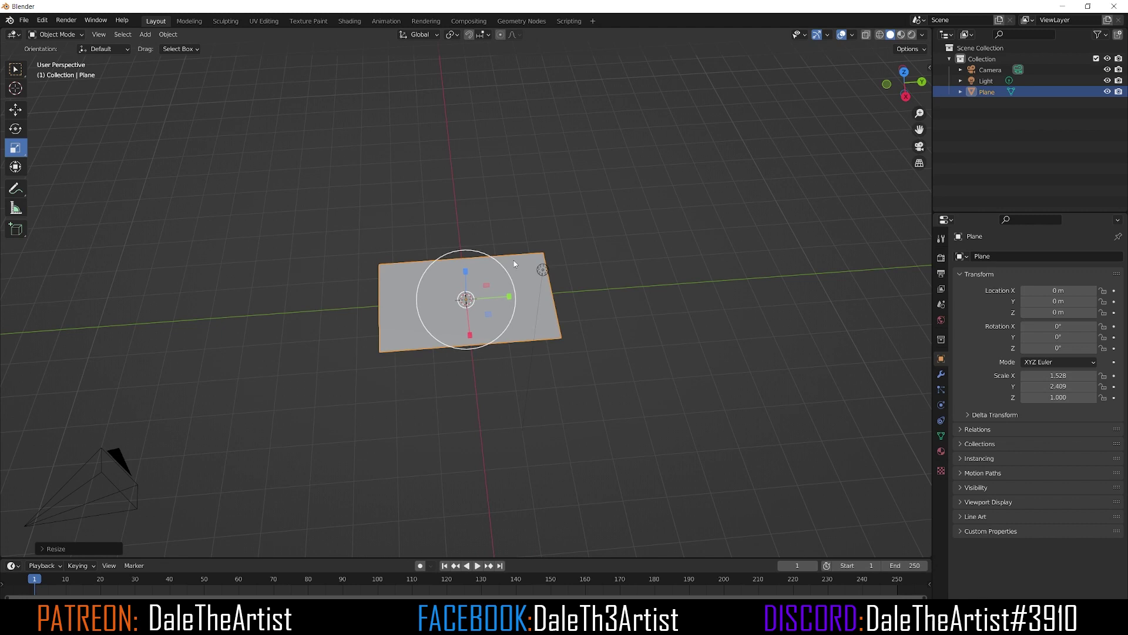
pyautogui.scroll(1, 496, 279)
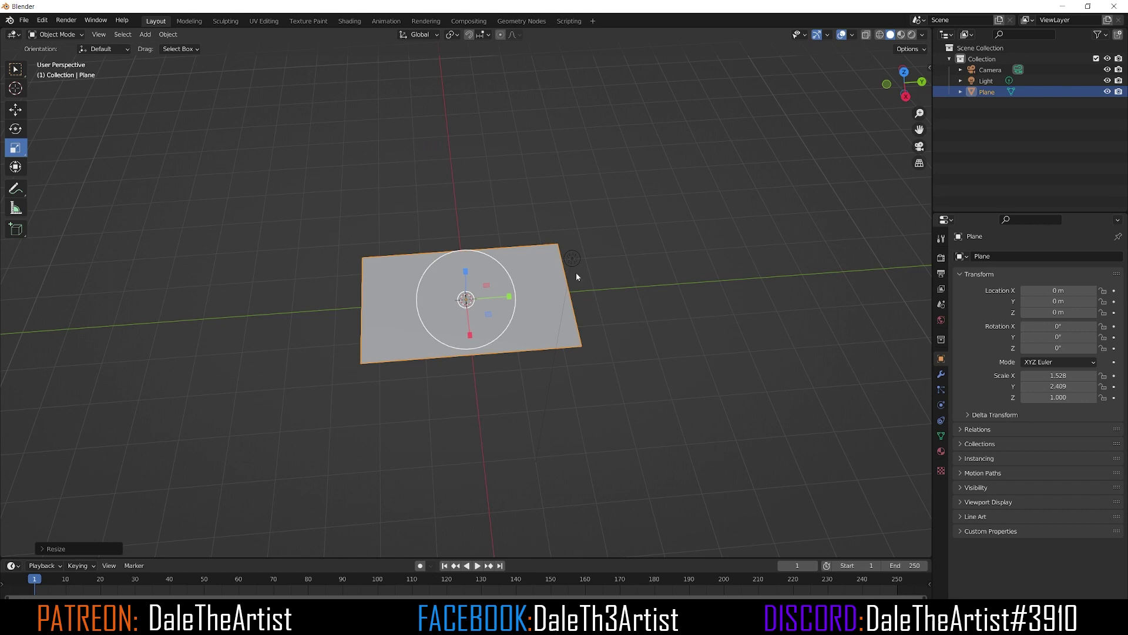
pyautogui.moveTo(552, 188); pyautogui.dragTo(485, 218, button='middle')
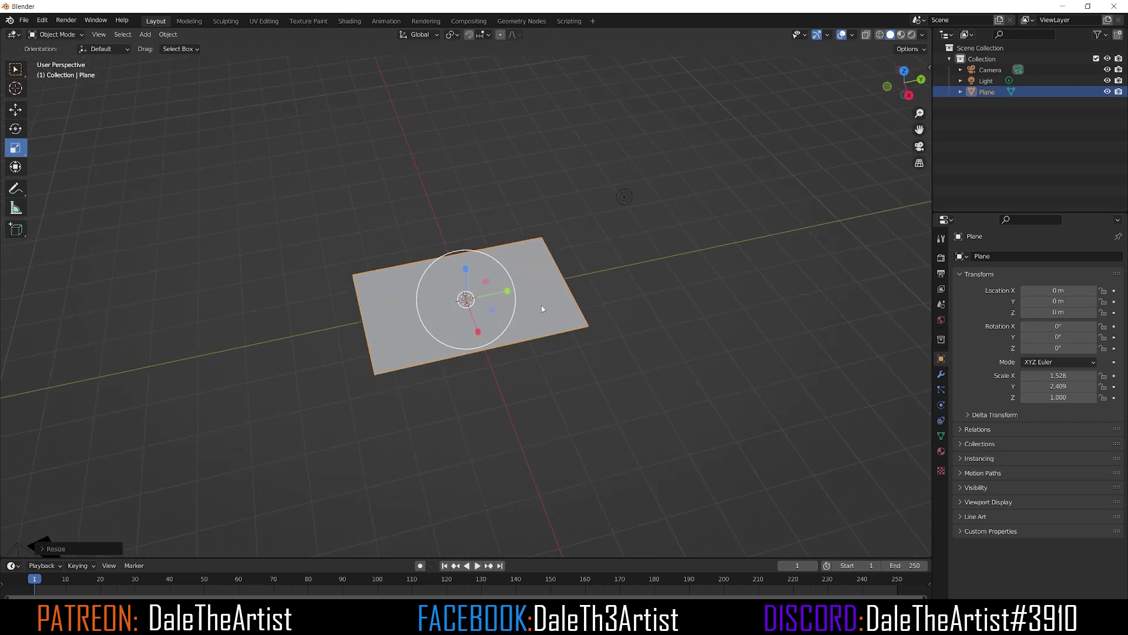
pyautogui.click(900, 35)
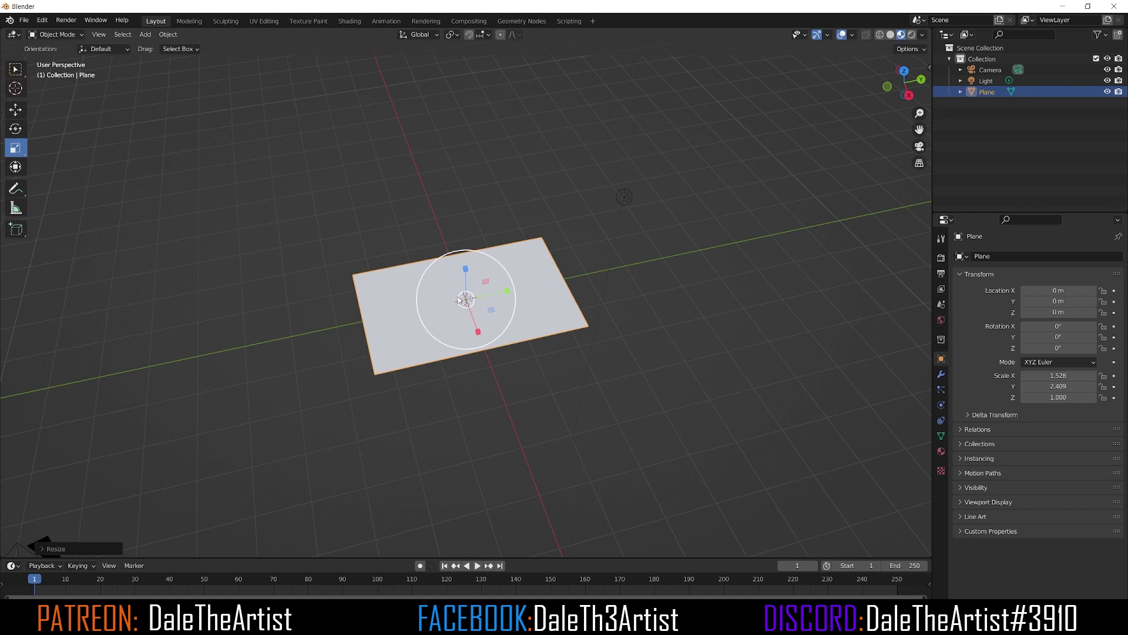
# - Create a new material for the plane with an Image Texture driving Base Color
pyautogui.click(941, 452)
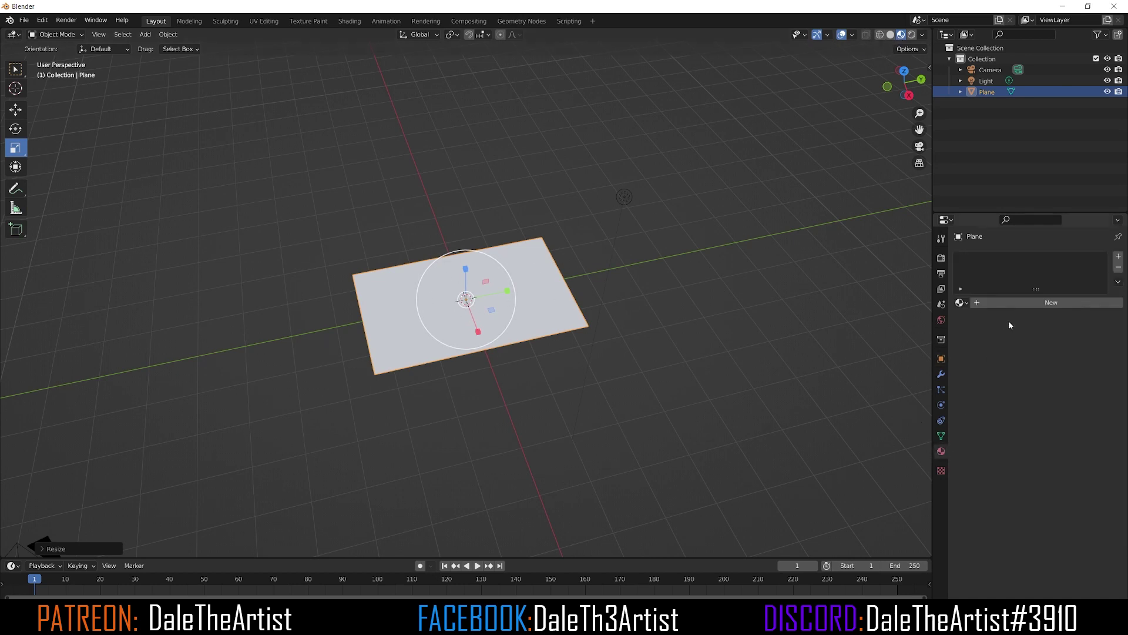
pyautogui.click(1022, 304)
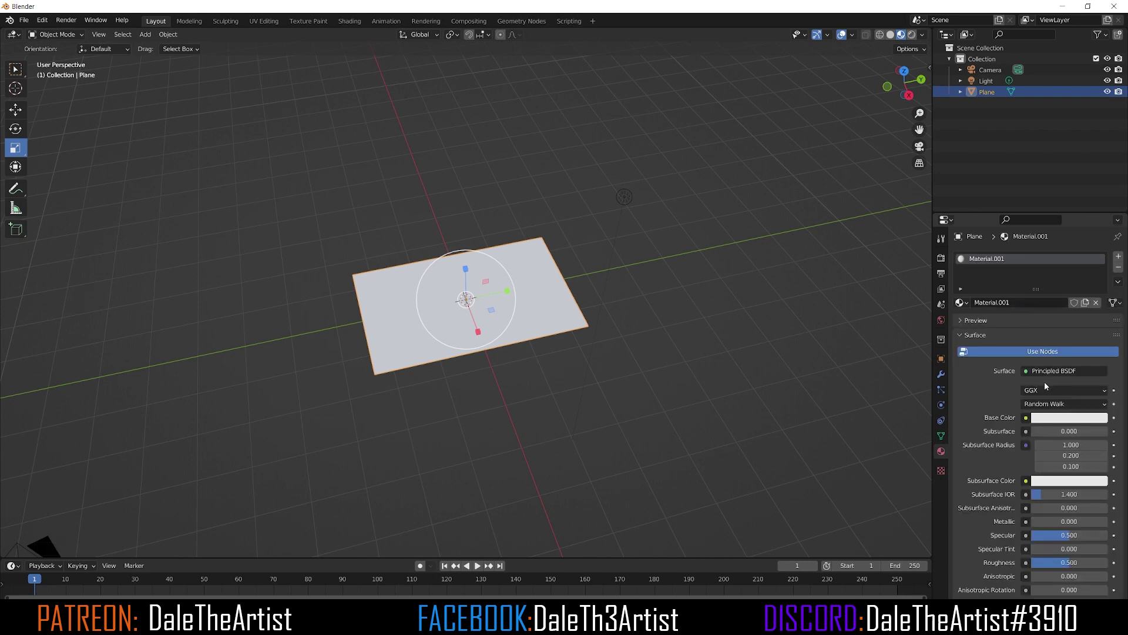
pyautogui.click(1026, 418)
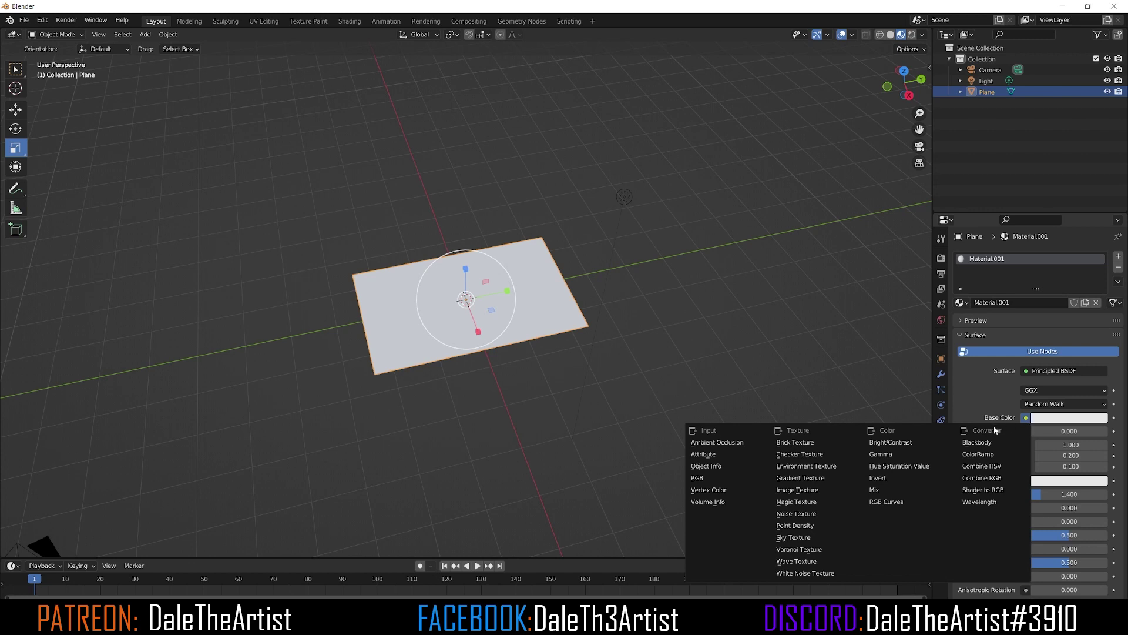
pyautogui.click(809, 490)
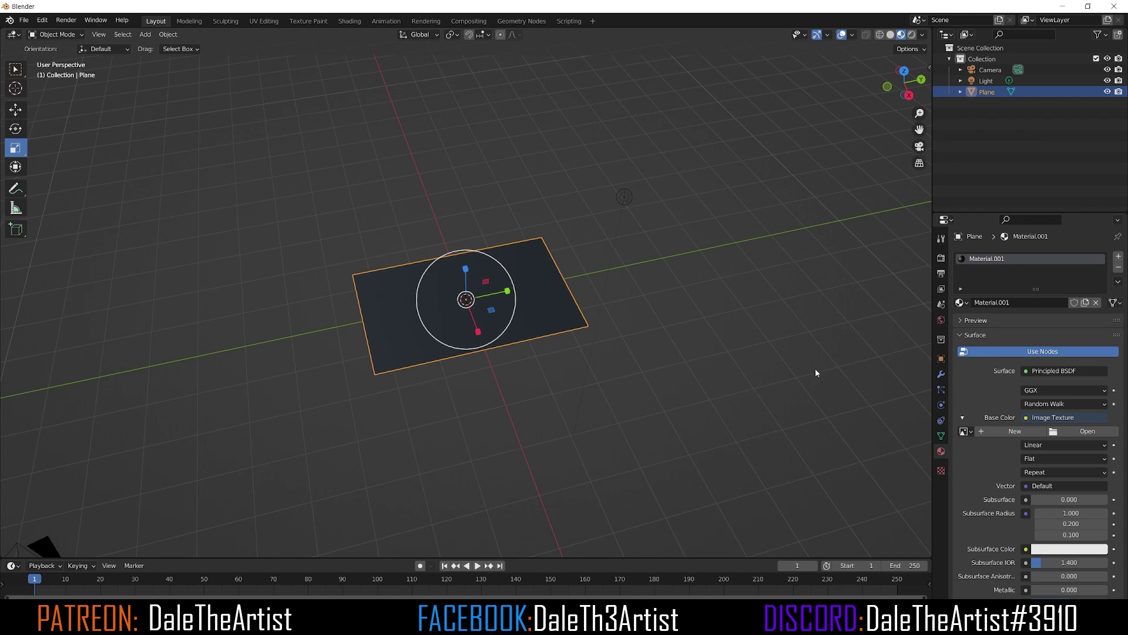
# - Load action animations.mp4 from the my footage folder as the plane's texture
pyautogui.click(1083, 433)
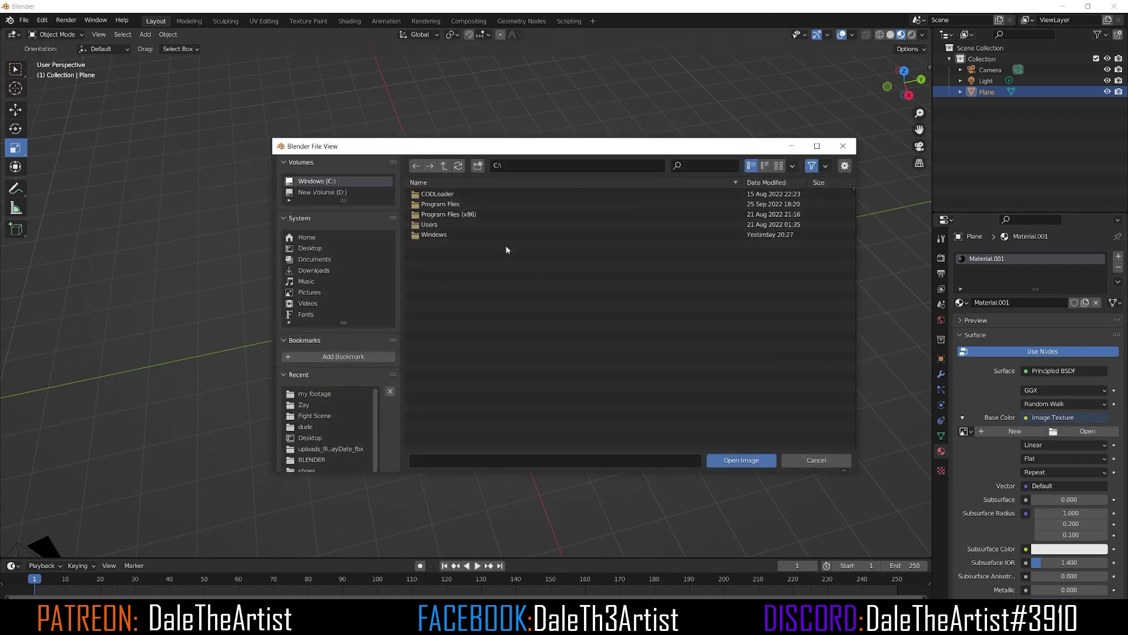
pyautogui.click(529, 215)
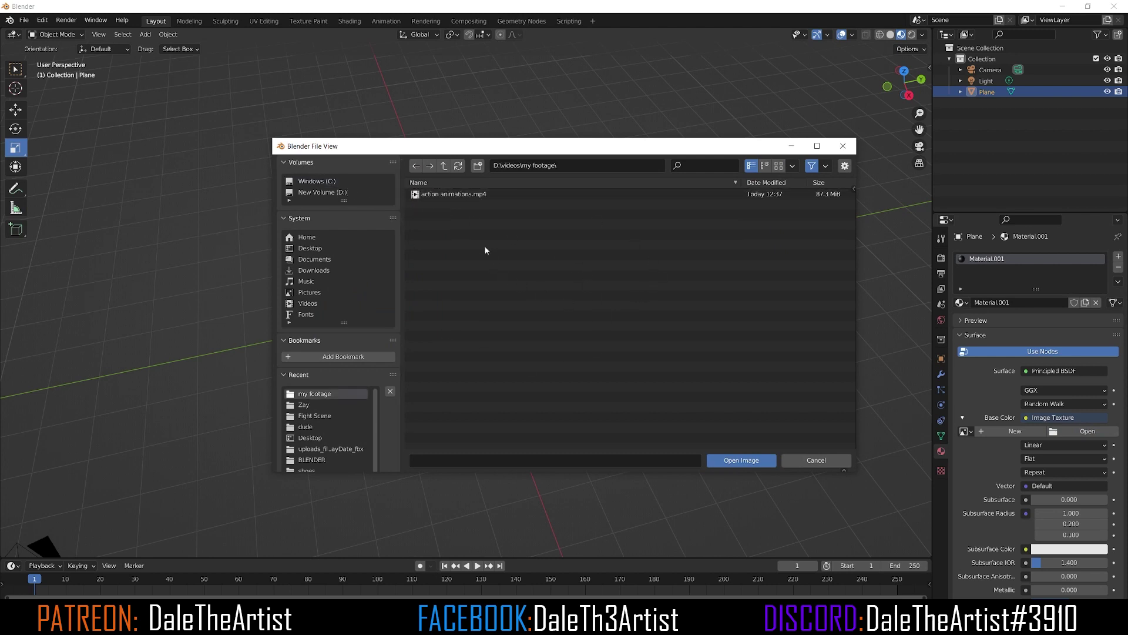
pyautogui.click(462, 195)
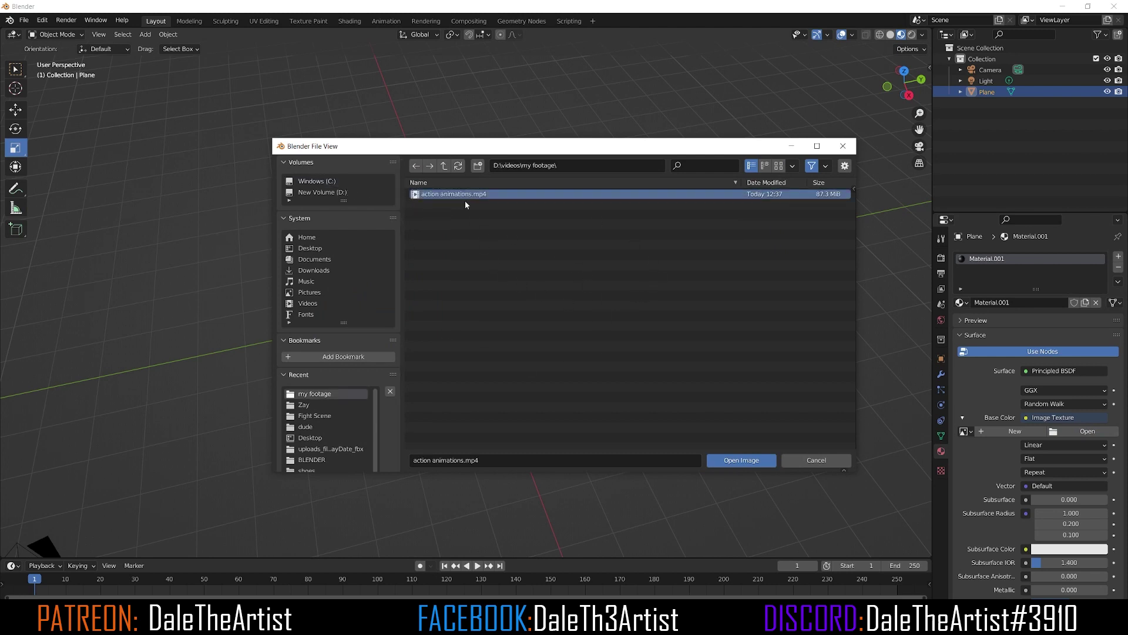
pyautogui.click(739, 461)
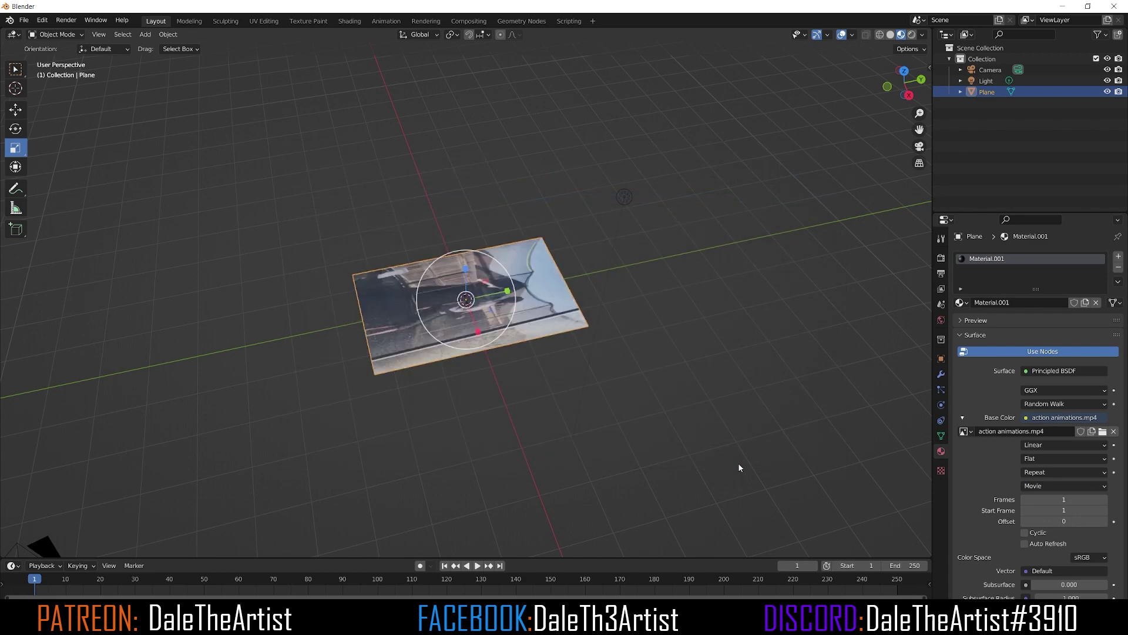
pyautogui.moveTo(566, 248); pyautogui.dragTo(537, 262, button='middle')
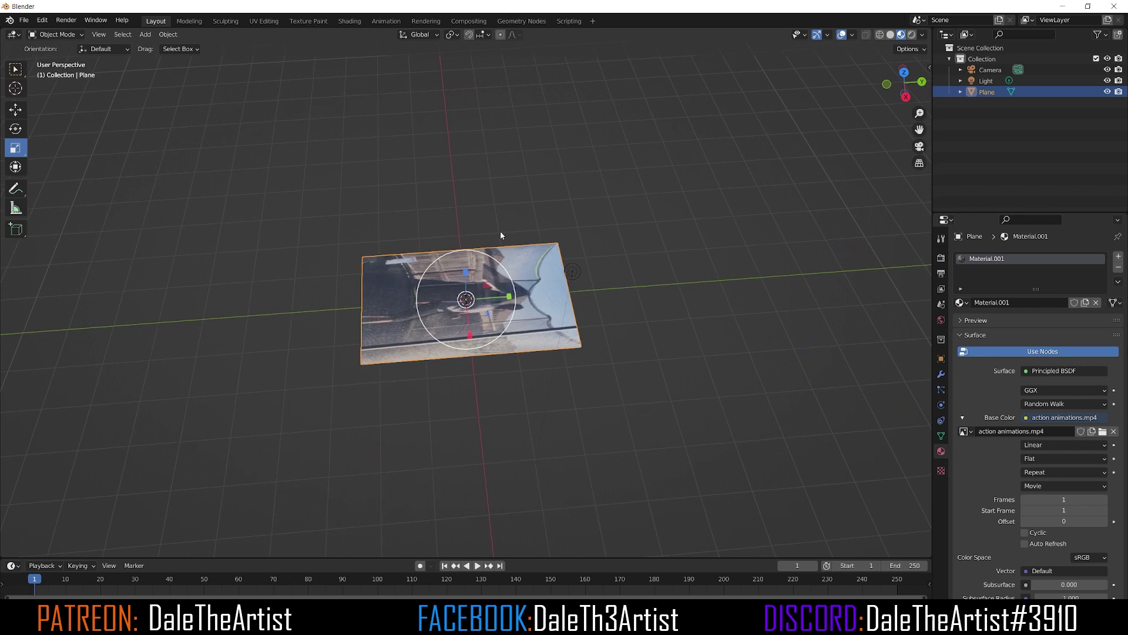
pyautogui.moveTo(501, 235)
pyautogui.mouseDown(button='middle')
pyautogui.moveTo(498, 189)
pyautogui.moveTo(499, 245)
pyautogui.moveTo(505, 238)
pyautogui.mouseUp(button='middle')
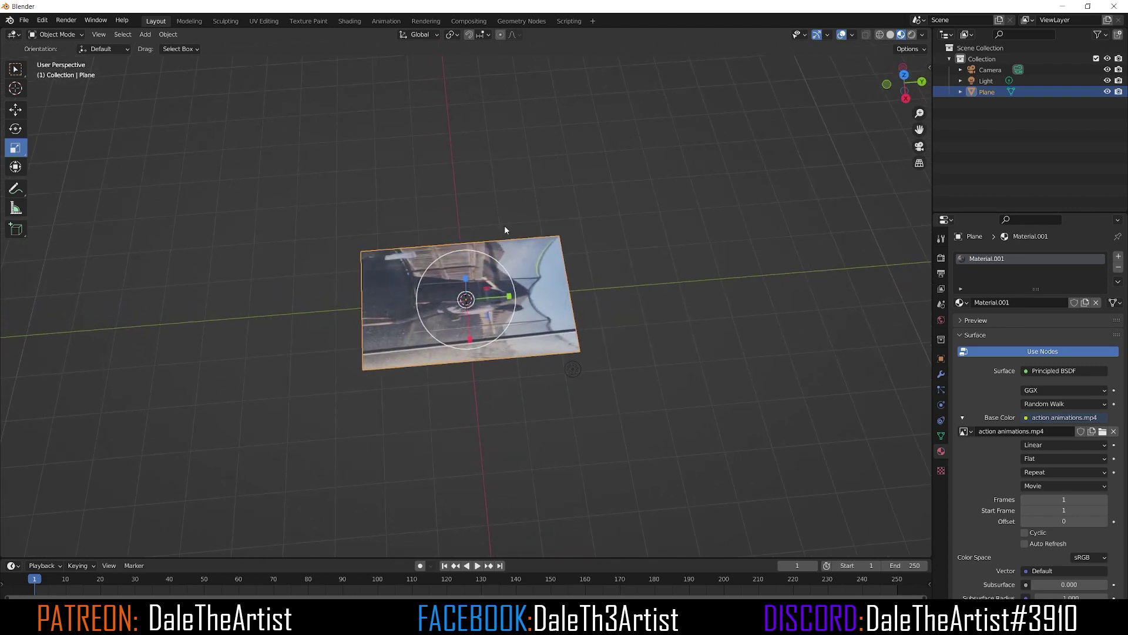
# - Switch to the Shading workspace and bring the material nodes into view
pyautogui.click(350, 21)
pyautogui.moveTo(535, 188); pyautogui.dragTo(510, 236, button='middle')
pyautogui.scroll(3, 290, 348)
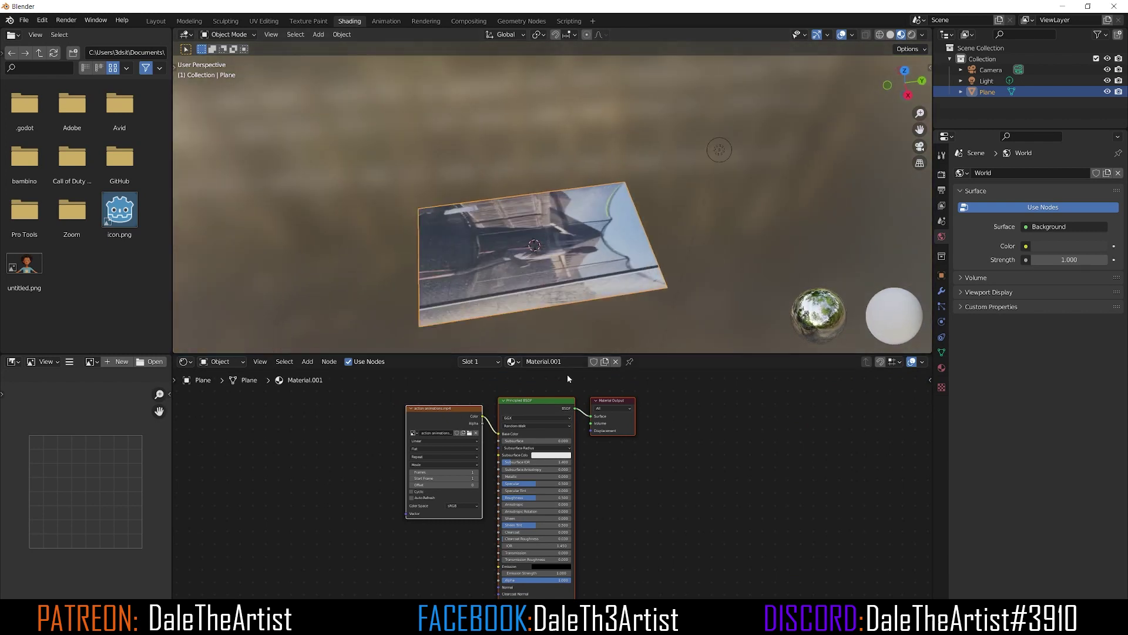
pyautogui.moveTo(389, 447); pyautogui.dragTo(498, 468, button='middle')
pyautogui.scroll(1, 497, 464)
pyautogui.click(335, 470)
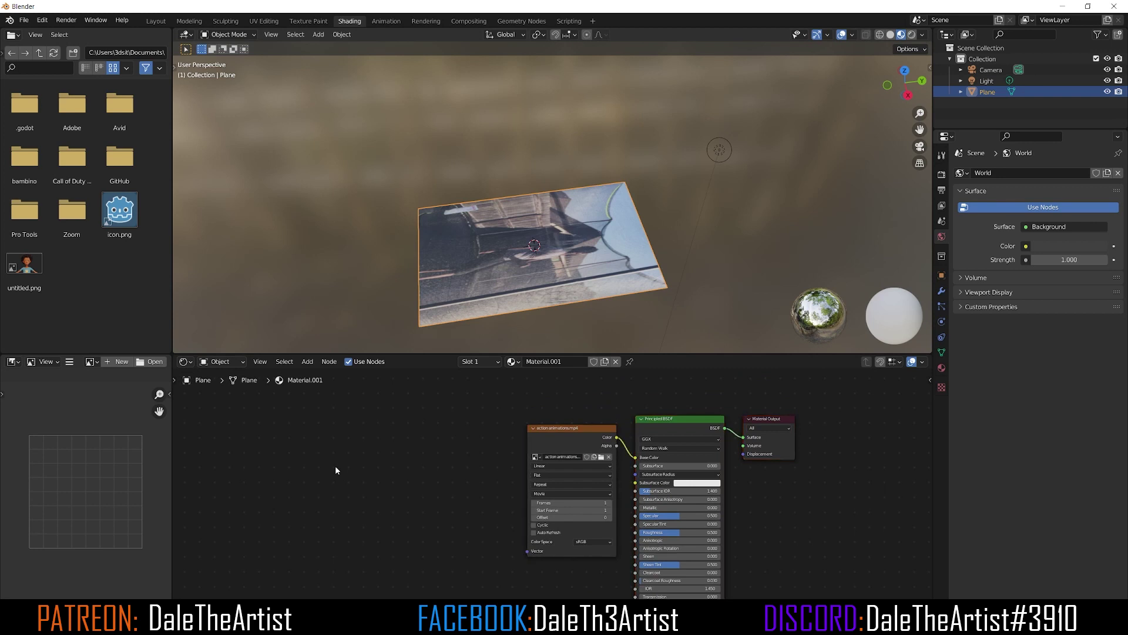
# - Add a Texture Coordinate node to the left of the video texture
pyautogui.hotkey('shift', 'a')
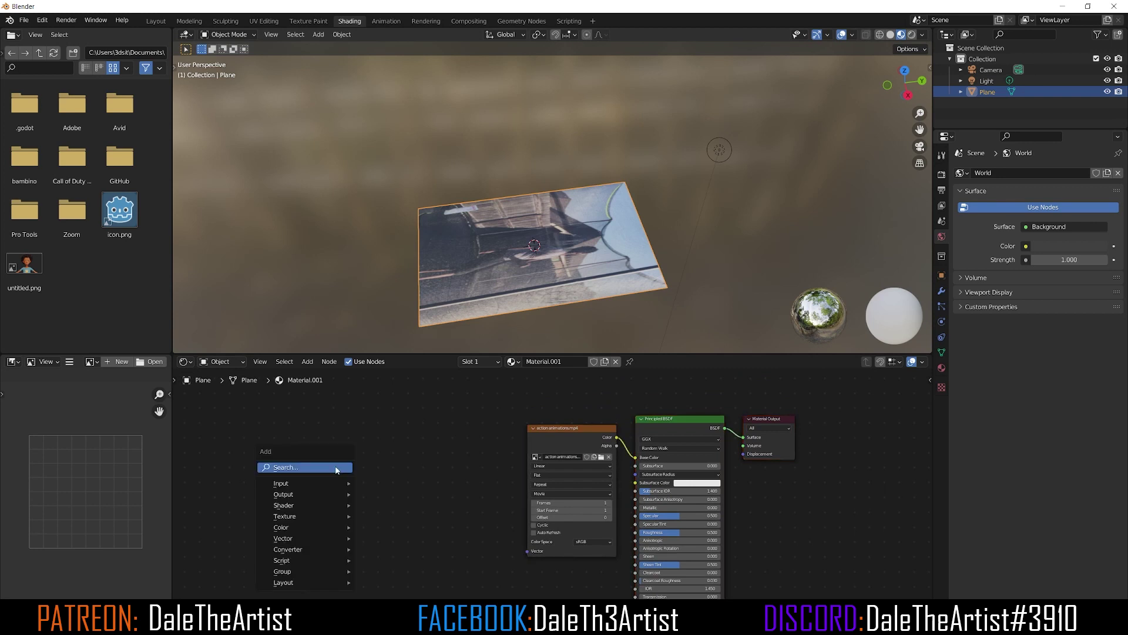
pyautogui.click(337, 469)
pyautogui.write('texture')
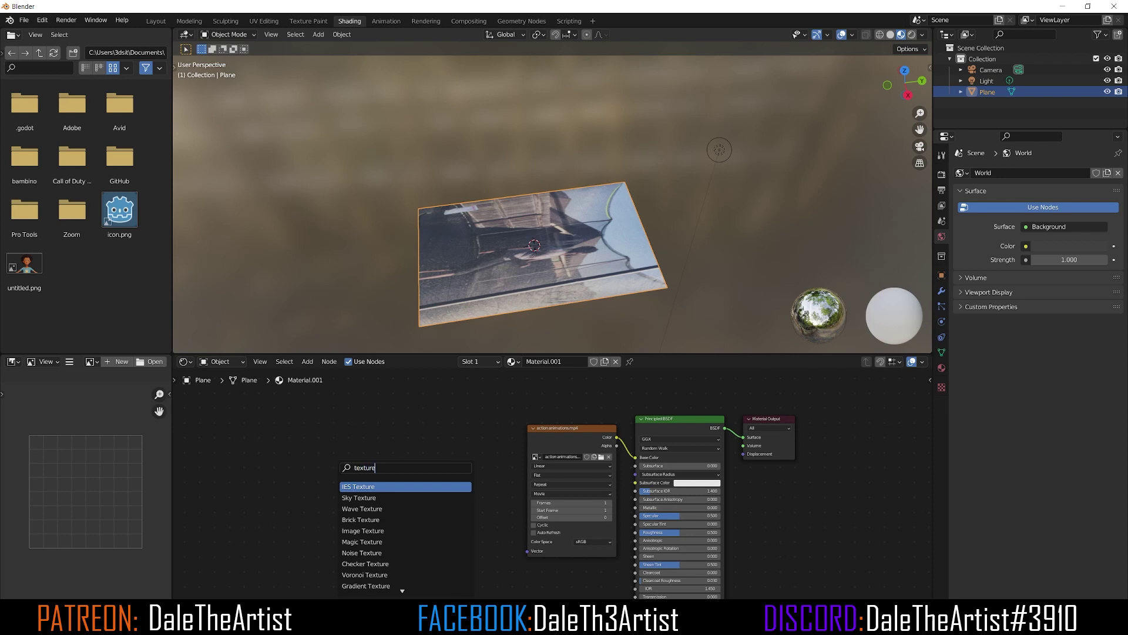
pyautogui.write(' coord')
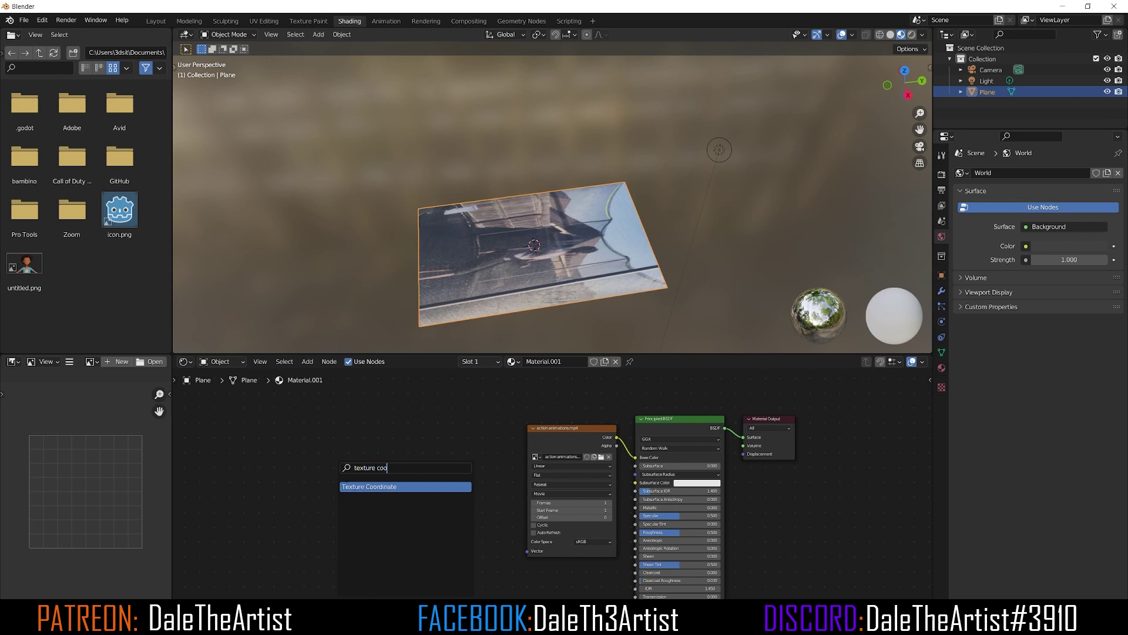
pyautogui.press('Return')
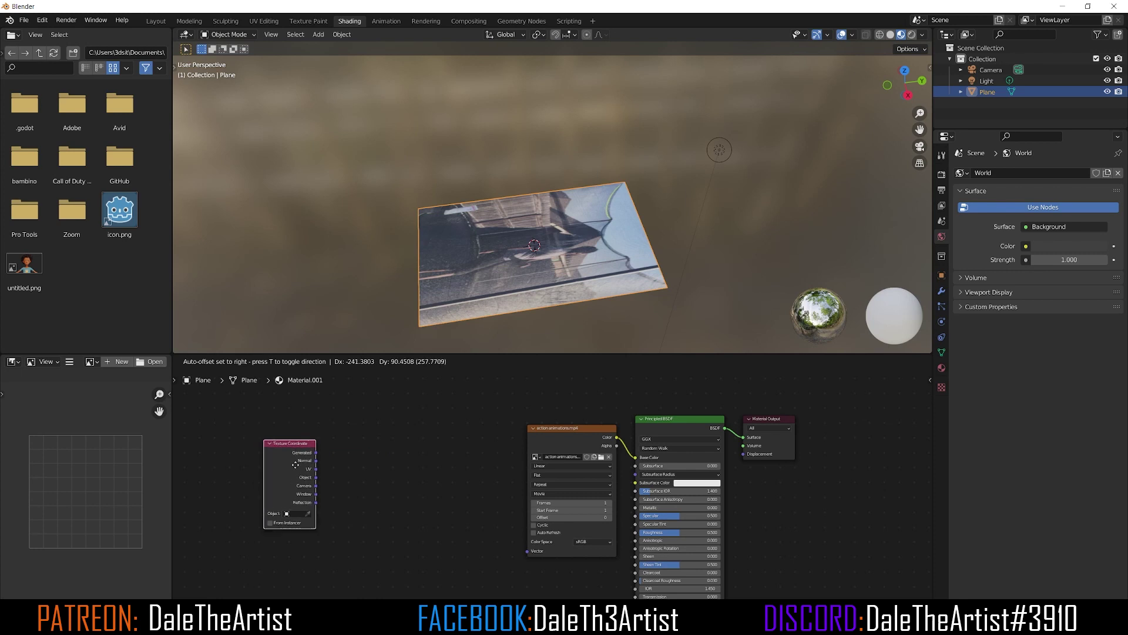
pyautogui.click(297, 464)
pyautogui.click(390, 472)
# - Add a Mapping node, linking Generated into it and its Vector into the video texture
pyautogui.hotkey('shift', 'a')
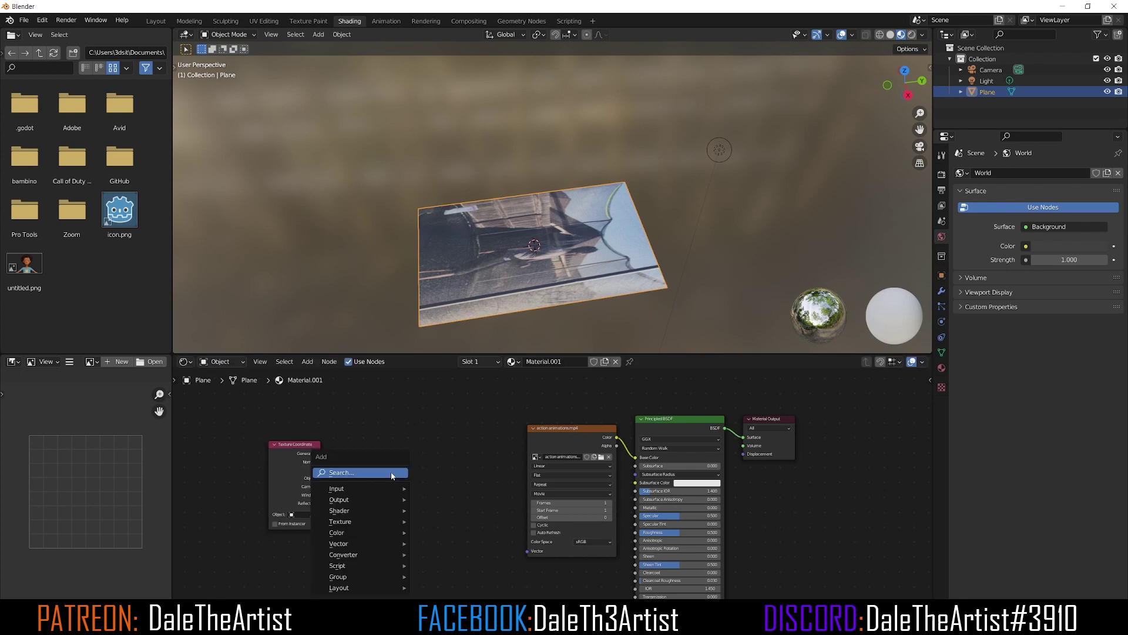
pyautogui.click(390, 472)
pyautogui.write('mapp')
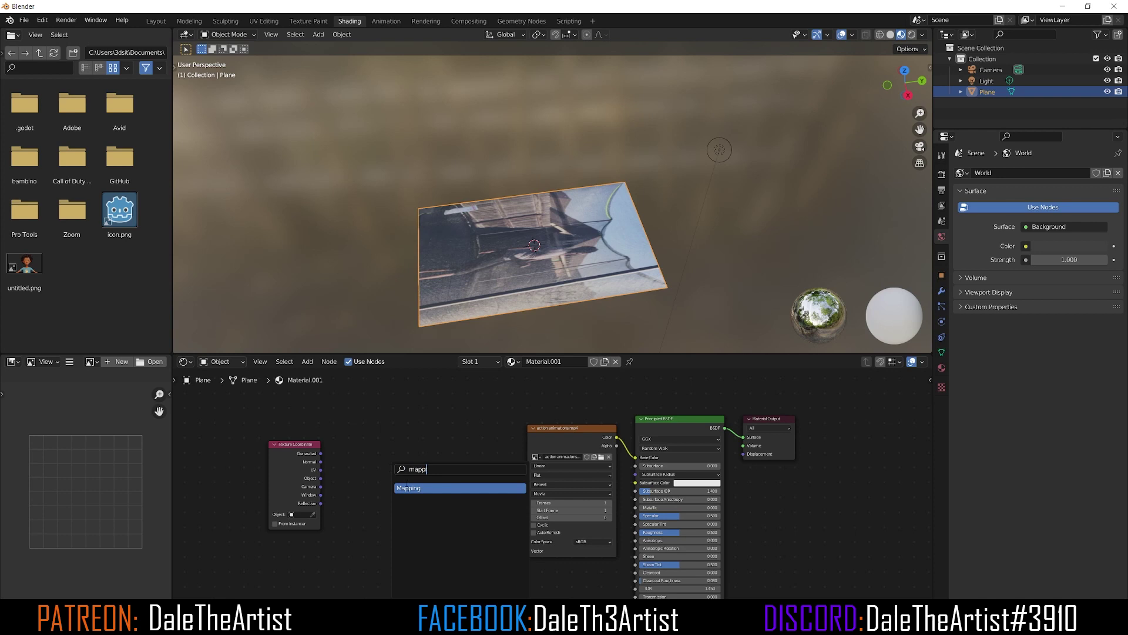
pyautogui.press('Return')
pyautogui.click(411, 470)
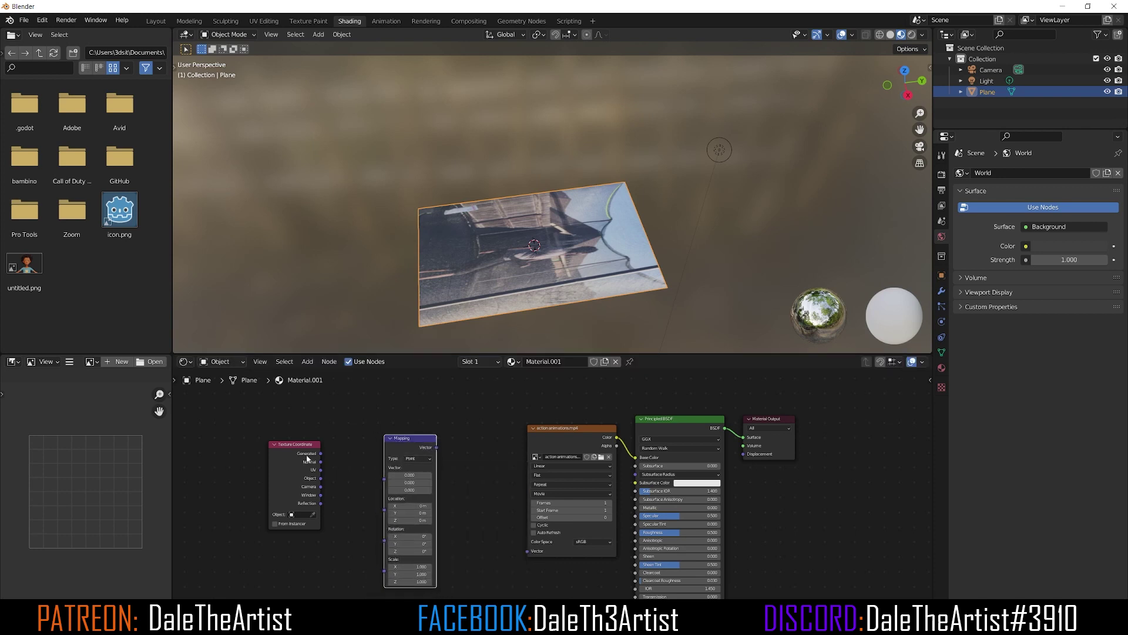
pyautogui.moveTo(320, 453); pyautogui.dragTo(385, 479)
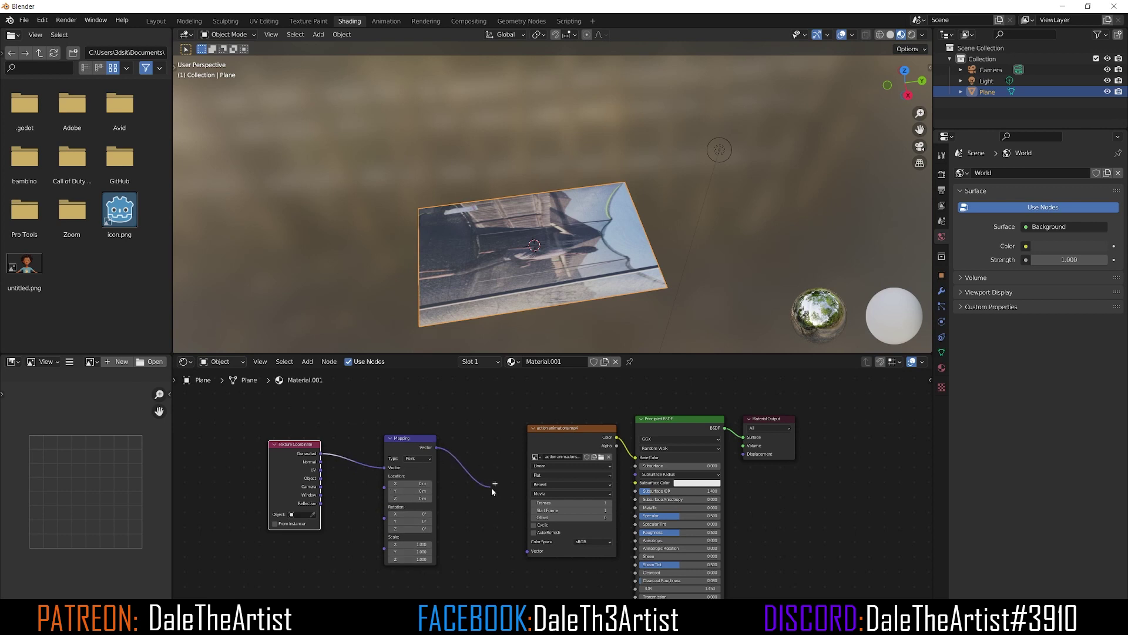
pyautogui.moveTo(518, 528); pyautogui.dragTo(528, 551)
# - Try an X scale of 11 on the Mapping node, then return it to about 1
pyautogui.scroll(4, 393, 508)
pyautogui.scroll(1, 390, 512)
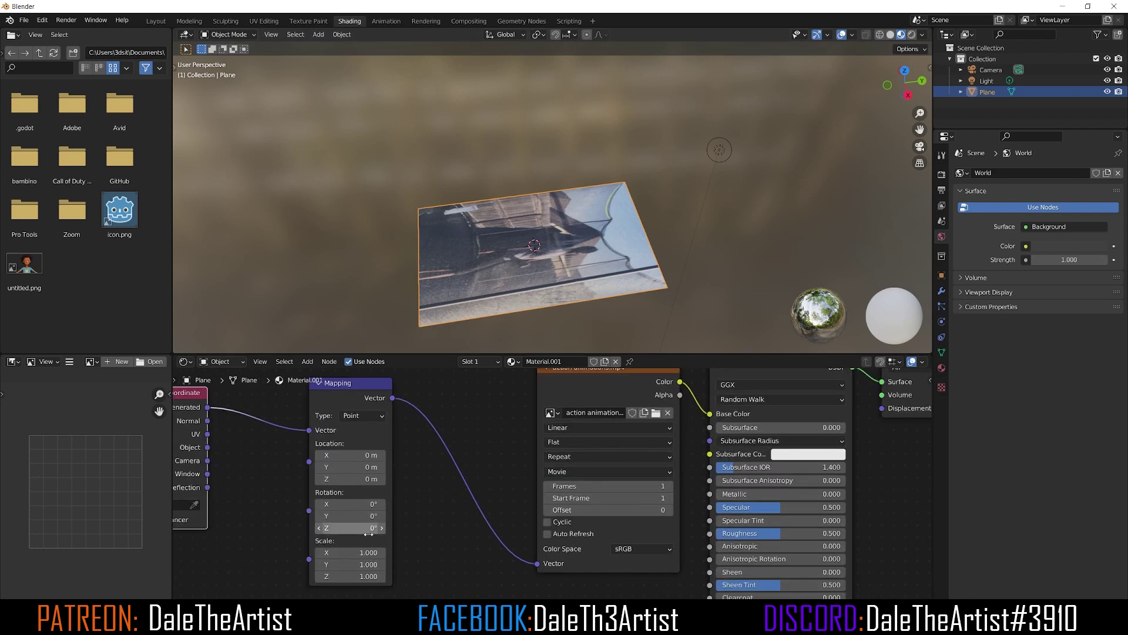
pyautogui.click(353, 553)
pyautogui.write('11')
pyautogui.press('Return')
pyautogui.moveTo(367, 553)
pyautogui.mouseDown()
pyautogui.moveTo(321, 553)
pyautogui.moveTo(367, 553)
pyautogui.mouseUp()
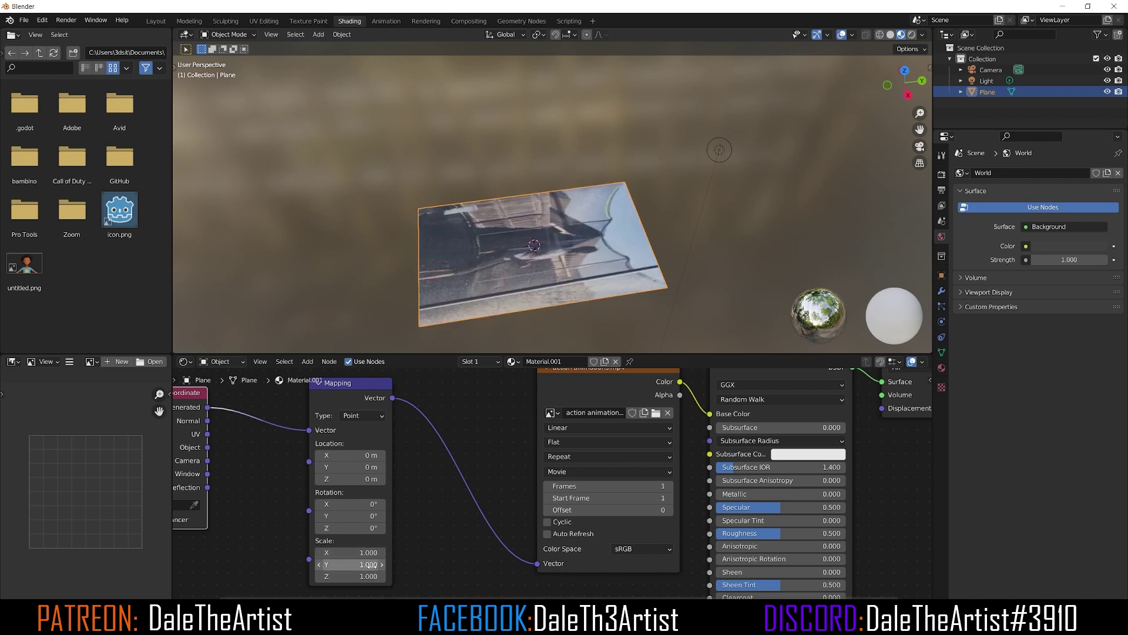
pyautogui.moveTo(517, 276); pyautogui.dragTo(546, 231, button='middle')
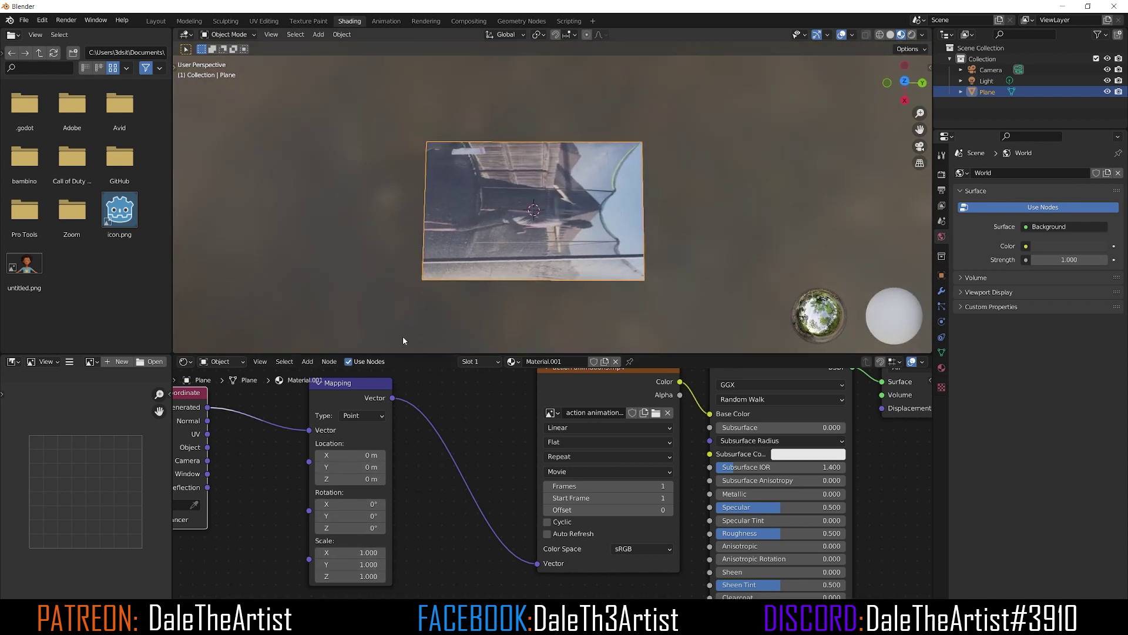
# - Set the Mapping node's Z rotation to -90°
pyautogui.moveTo(367, 528)
pyautogui.mouseDown()
pyautogui.moveTo(342, 527)
pyautogui.moveTo(362, 528)
pyautogui.mouseUp()
pyautogui.click(366, 527)
pyautogui.write('-90')
pyautogui.press('Return')
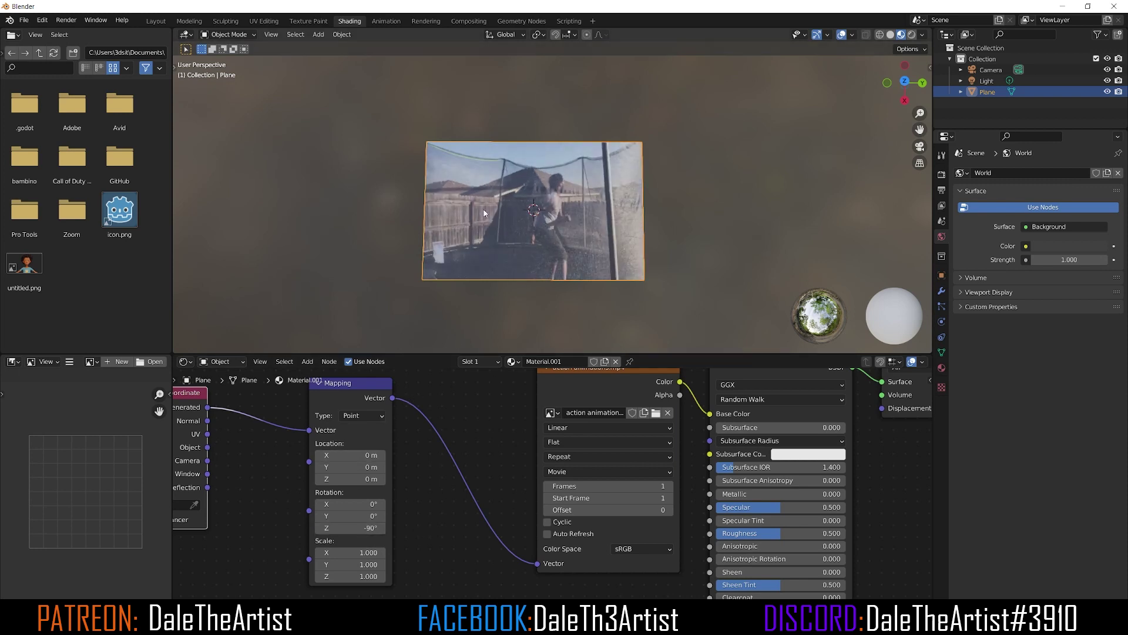
# - Undo an X scale of 3, then set Mapping Scale Y to 0.600 and Z to -0.100
pyautogui.click(363, 552)
pyautogui.write('3')
pyautogui.press('Return')
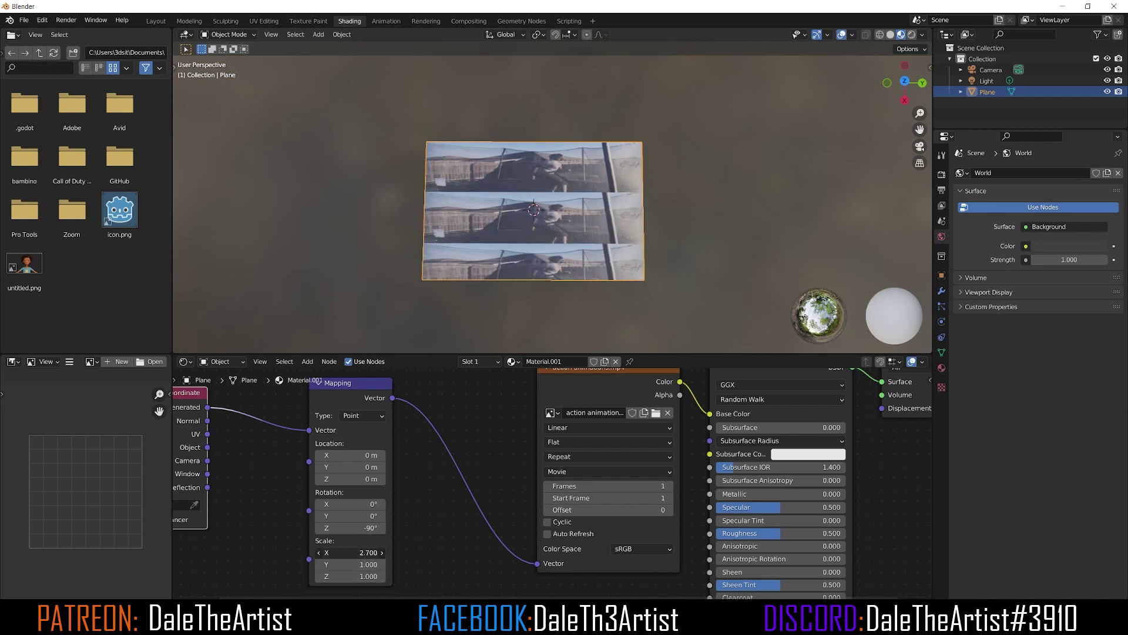
pyautogui.hotkey('ctrl', 'z')
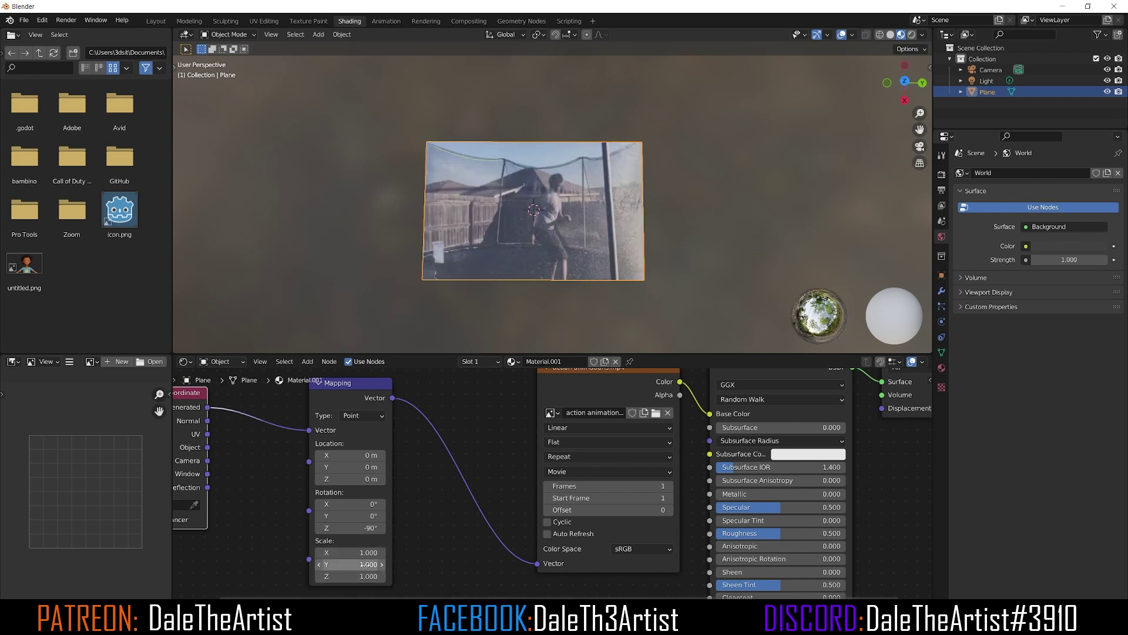
pyautogui.moveTo(353, 564); pyautogui.dragTo(329, 564)
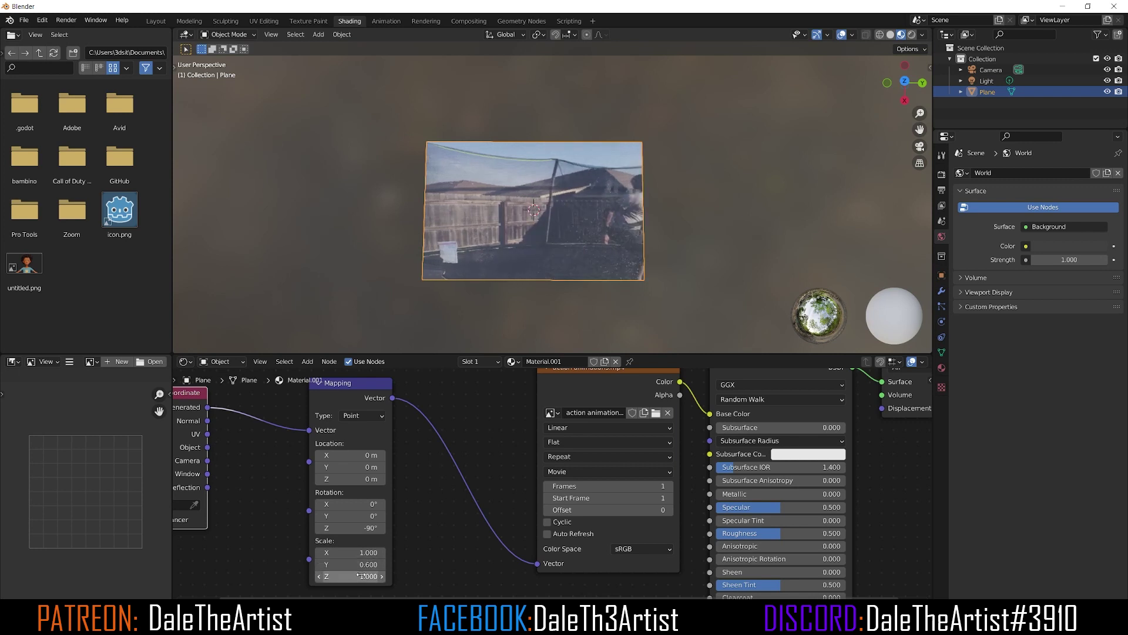
pyautogui.moveTo(365, 577); pyautogui.dragTo(340, 577)
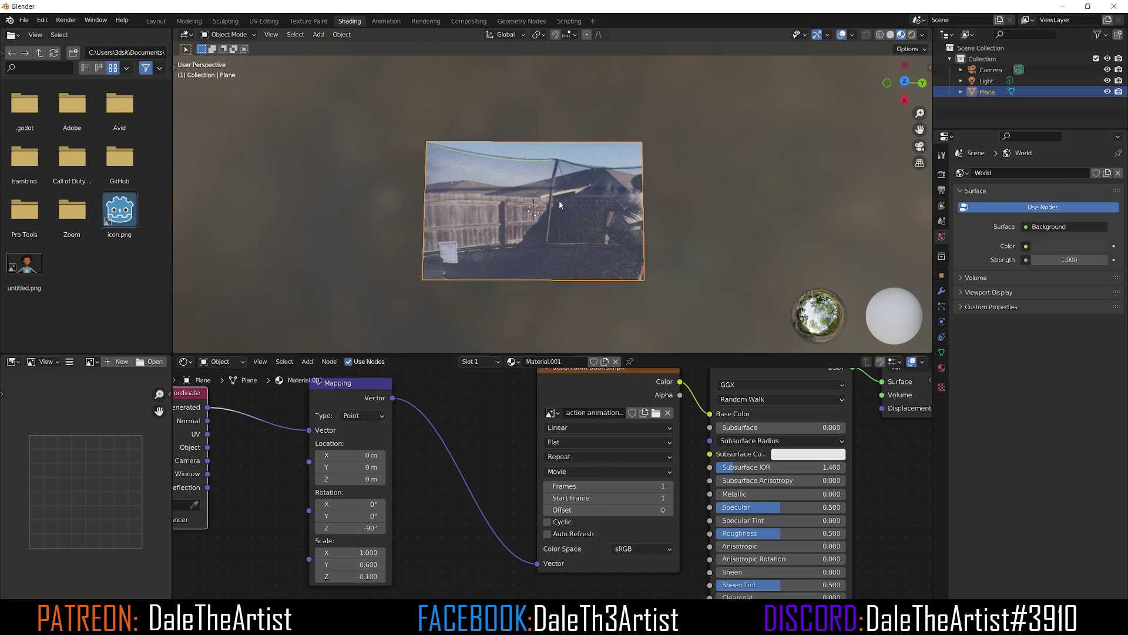
pyautogui.moveTo(545, 262)
pyautogui.mouseDown(button='middle')
pyautogui.moveTo(546, 241)
pyautogui.moveTo(552, 259)
pyautogui.moveTo(544, 251)
pyautogui.mouseUp(button='middle')
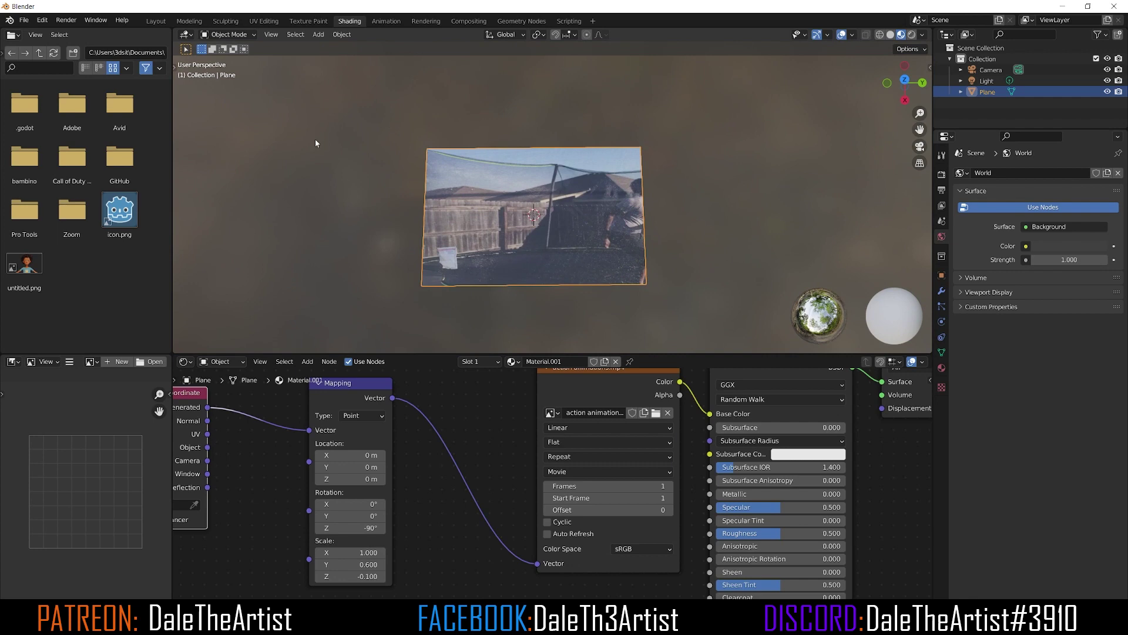
# - In the Layout workspace, test-play the animation and rewind to the first frame
pyautogui.click(157, 23)
pyautogui.scroll(3, 539, 328)
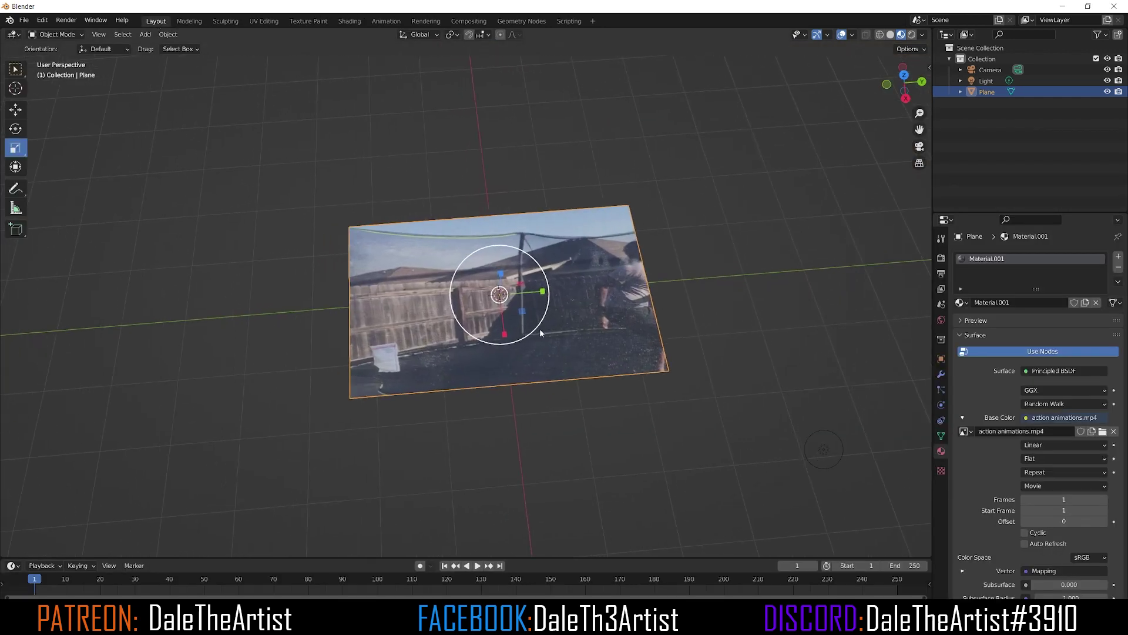
pyautogui.click(478, 565)
pyautogui.click(473, 565)
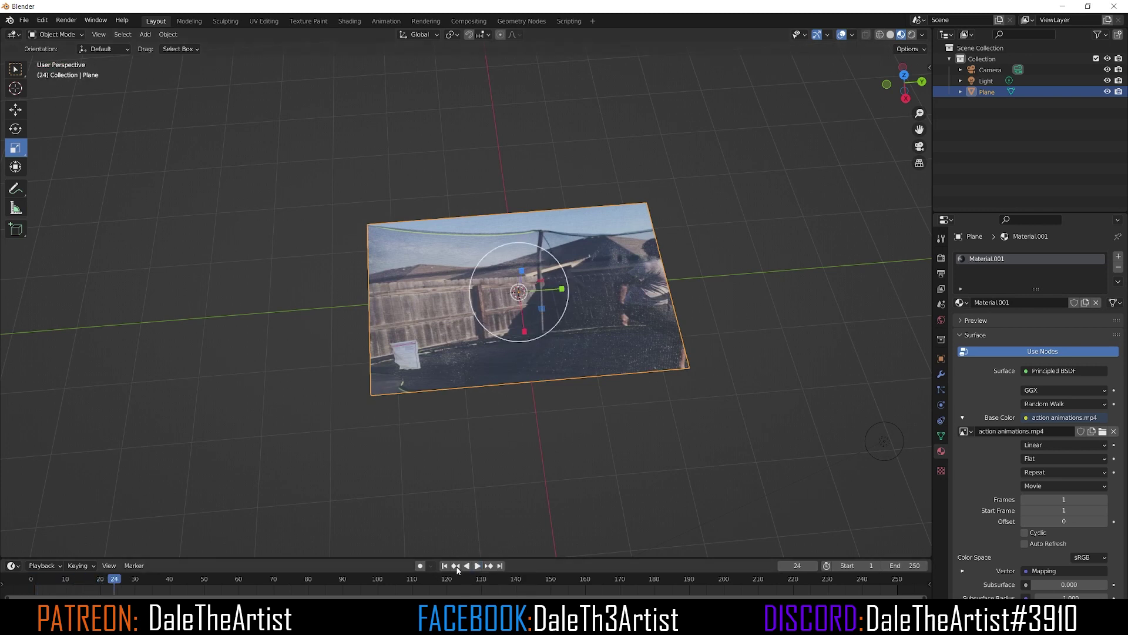
pyautogui.click(444, 566)
# - Give the video texture 250 frames with Auto Refresh on, and play through to frame 250
pyautogui.click(1059, 499)
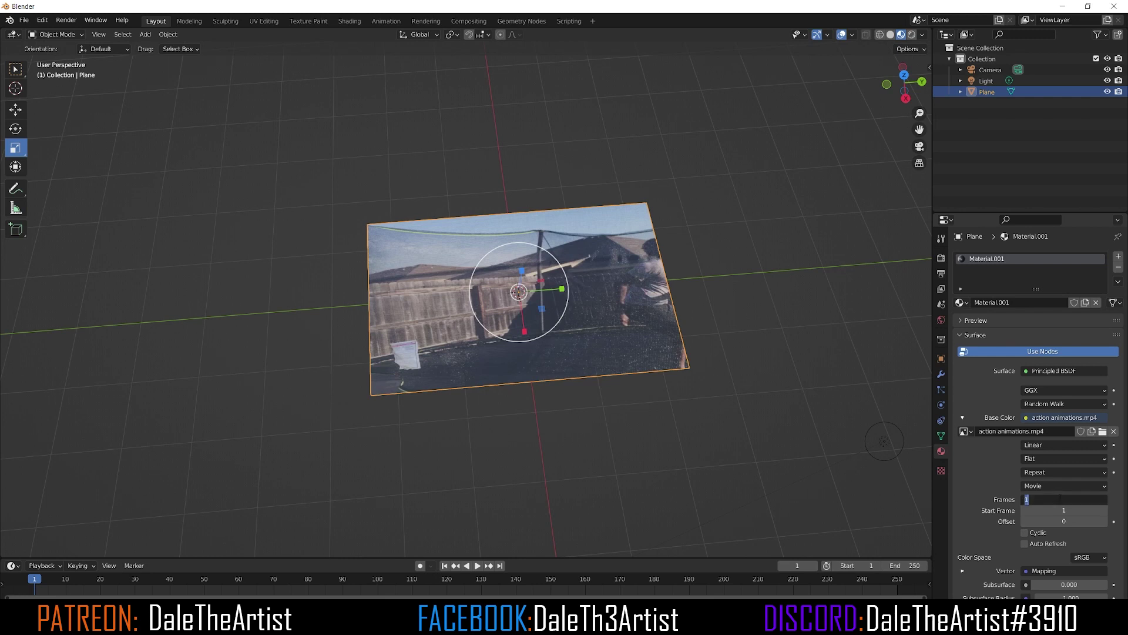
pyautogui.write('250')
pyautogui.press('Return')
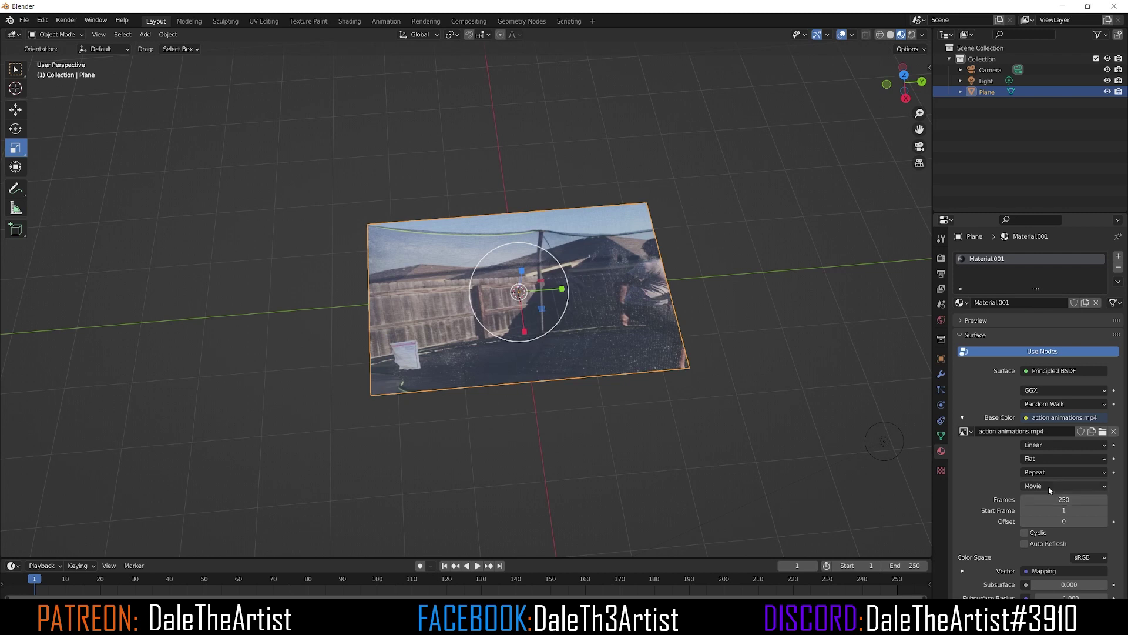
pyautogui.click(1026, 545)
pyautogui.click(477, 566)
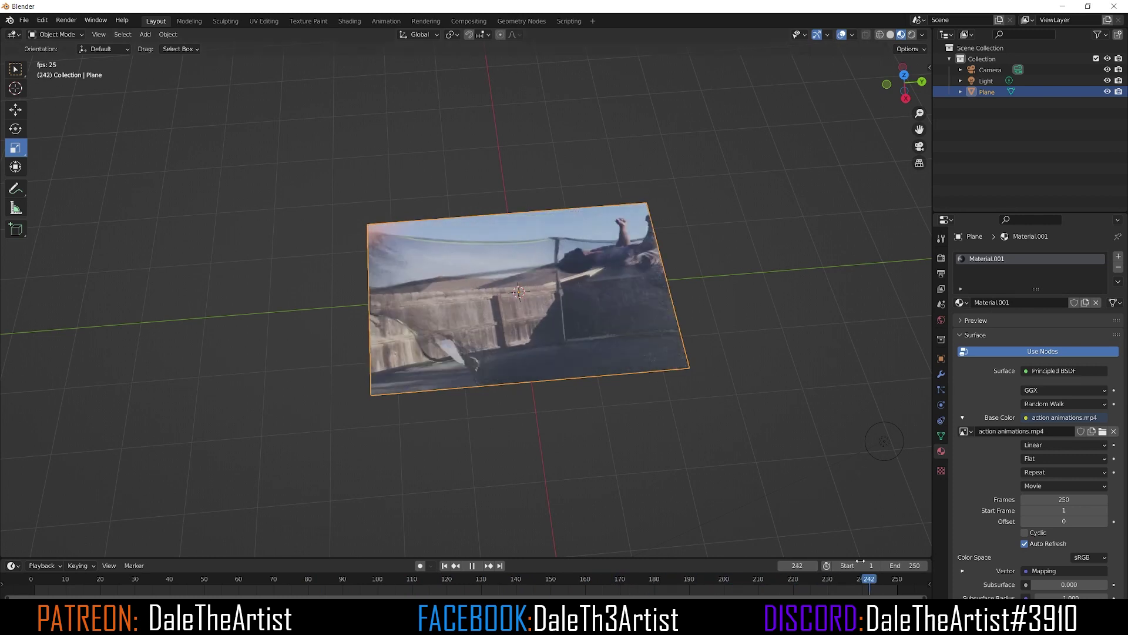
pyautogui.press('space')
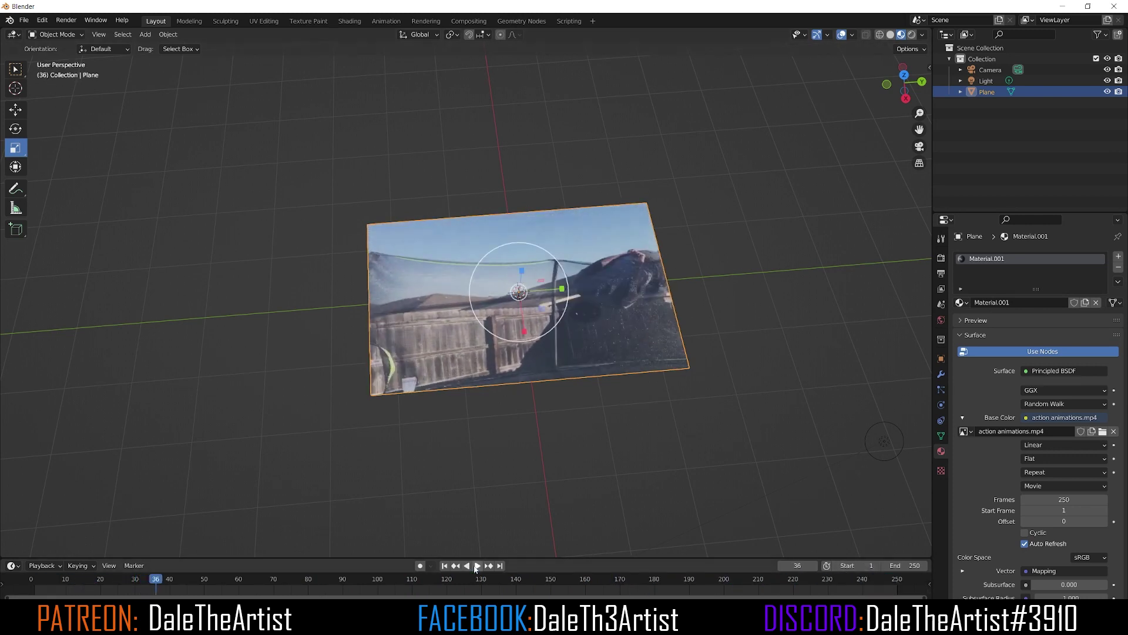
pyautogui.click(898, 581)
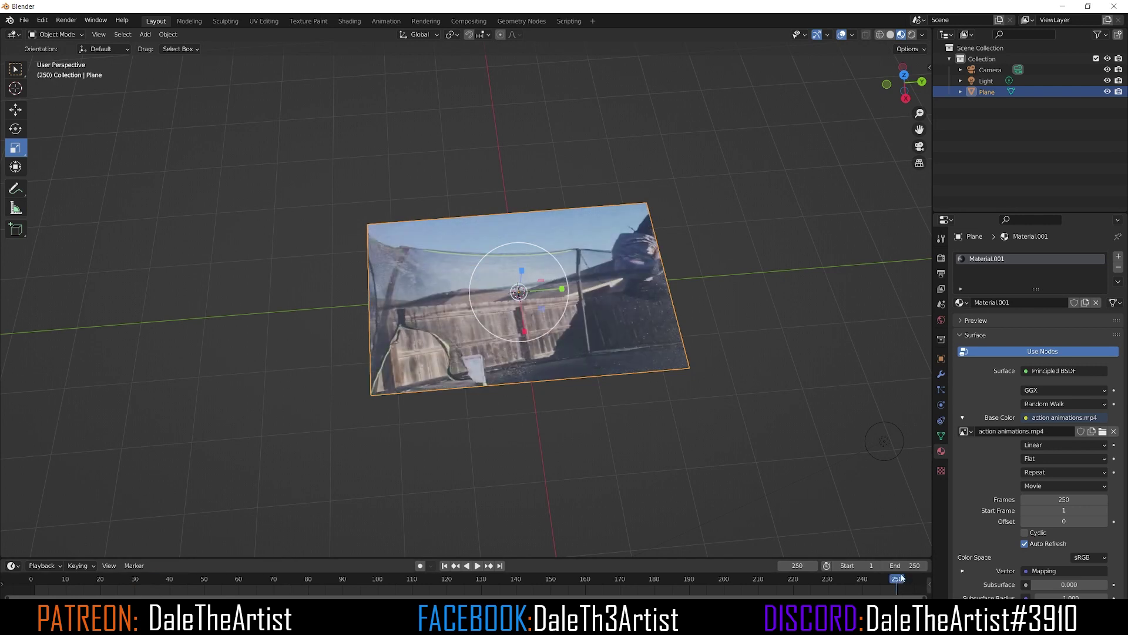
# - Set the scene end frame to 1000, fit the timeline, and test playback past 250
pyautogui.click(908, 565)
pyautogui.write('1000')
pyautogui.press('Return')
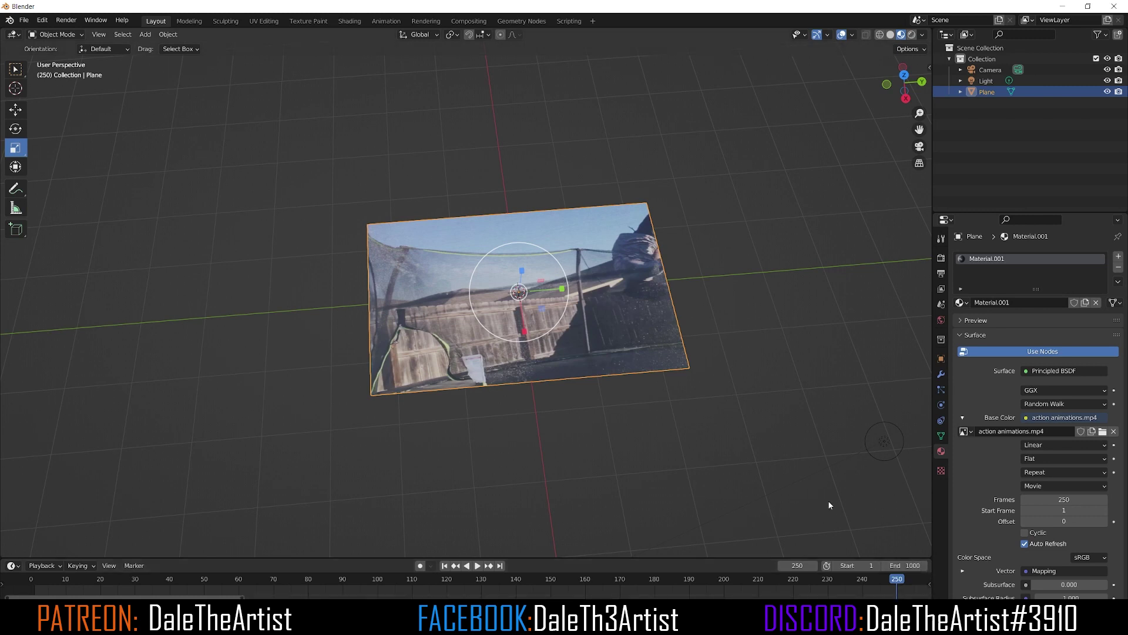
pyautogui.press('Home')
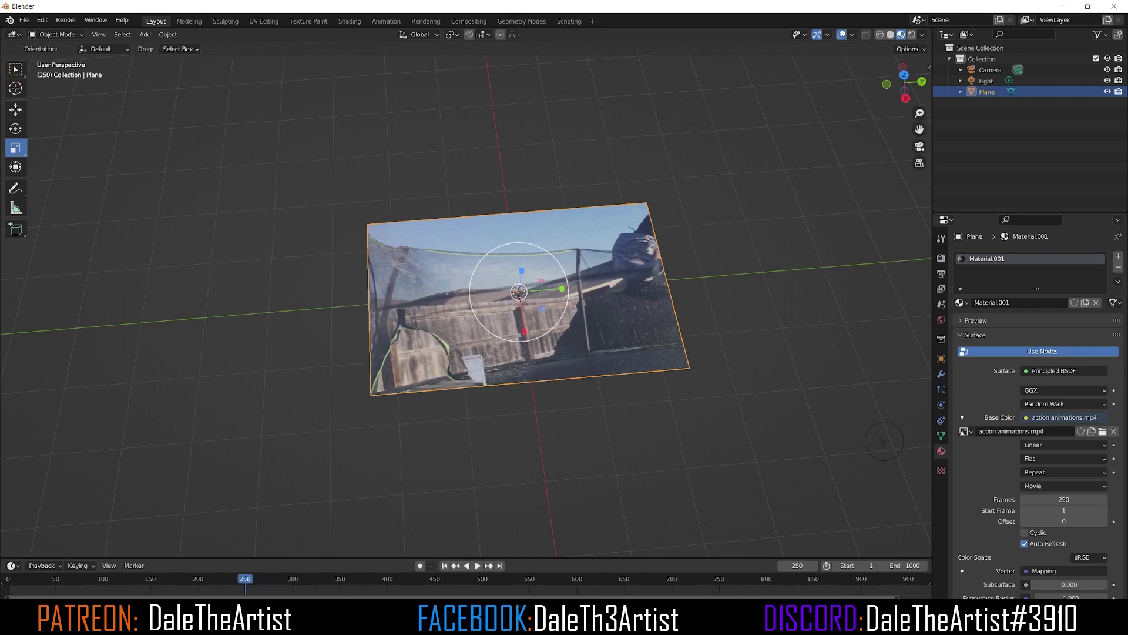
pyautogui.click(478, 565)
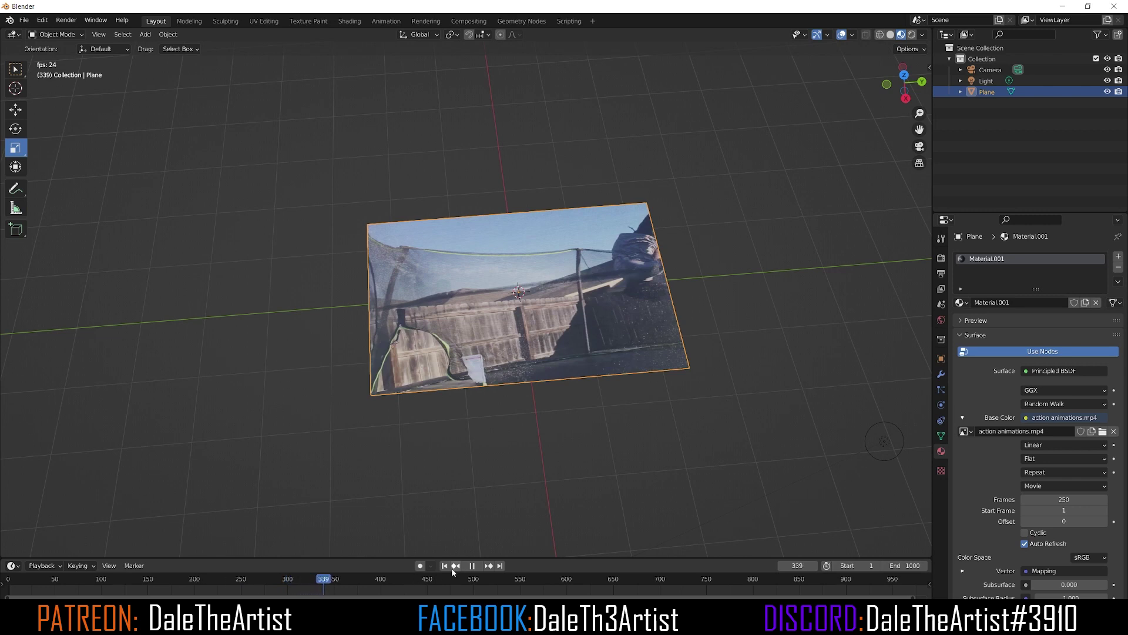
pyautogui.click(472, 565)
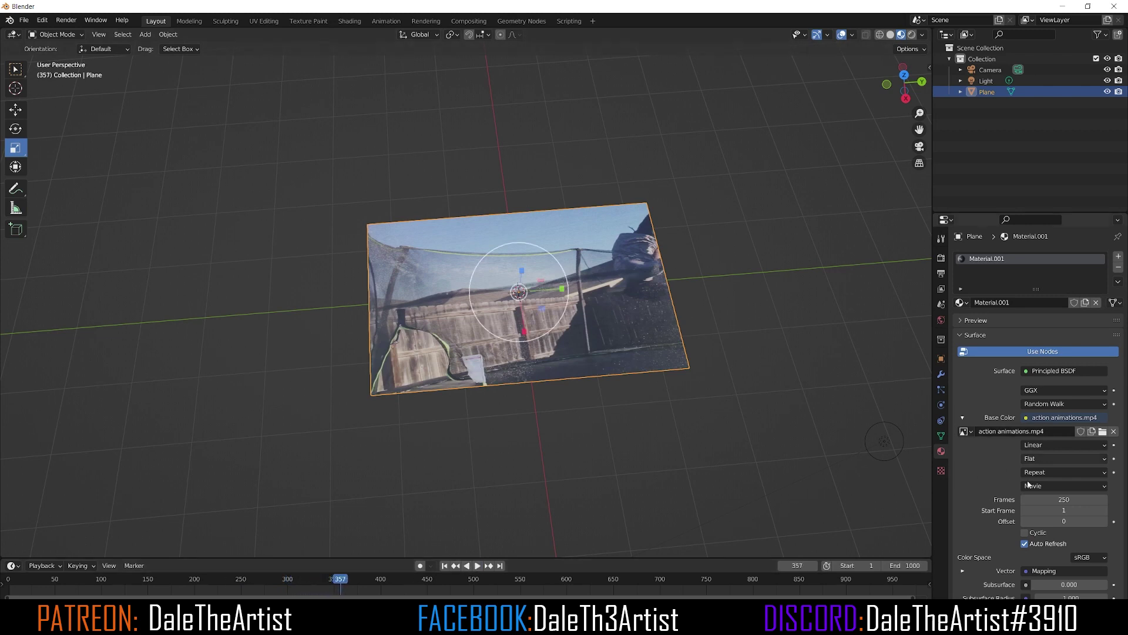
# - Set the video texture's frame count to 1000 and play it through later frames
pyautogui.click(1063, 499)
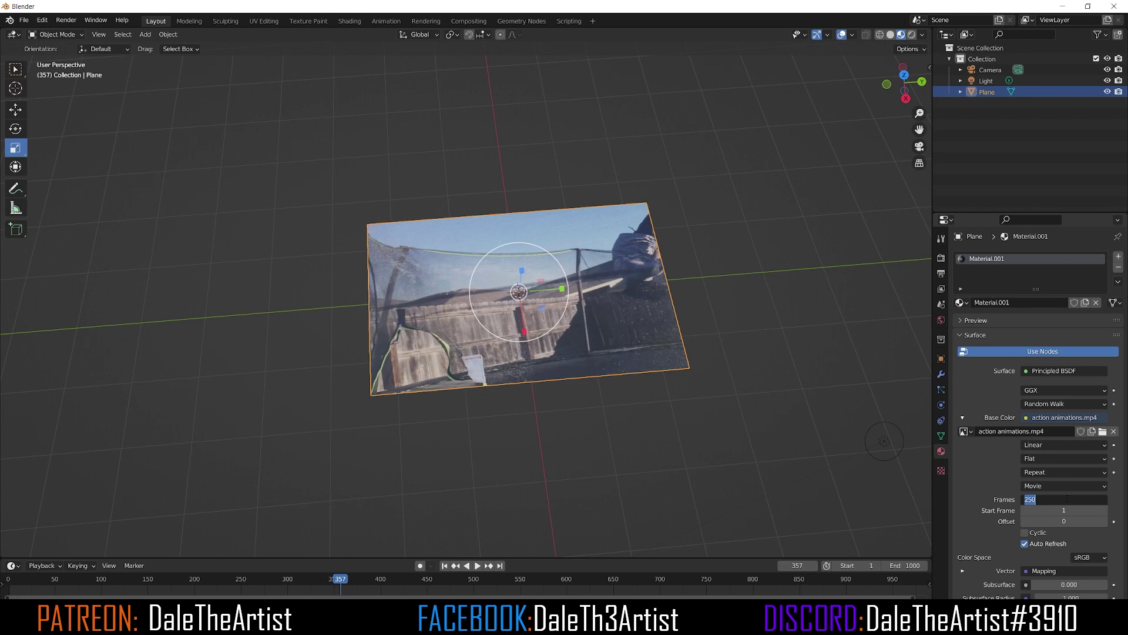
pyautogui.write('1000')
pyautogui.press('Return')
pyautogui.press('space')
pyautogui.moveTo(431, 582); pyautogui.dragTo(398, 579)
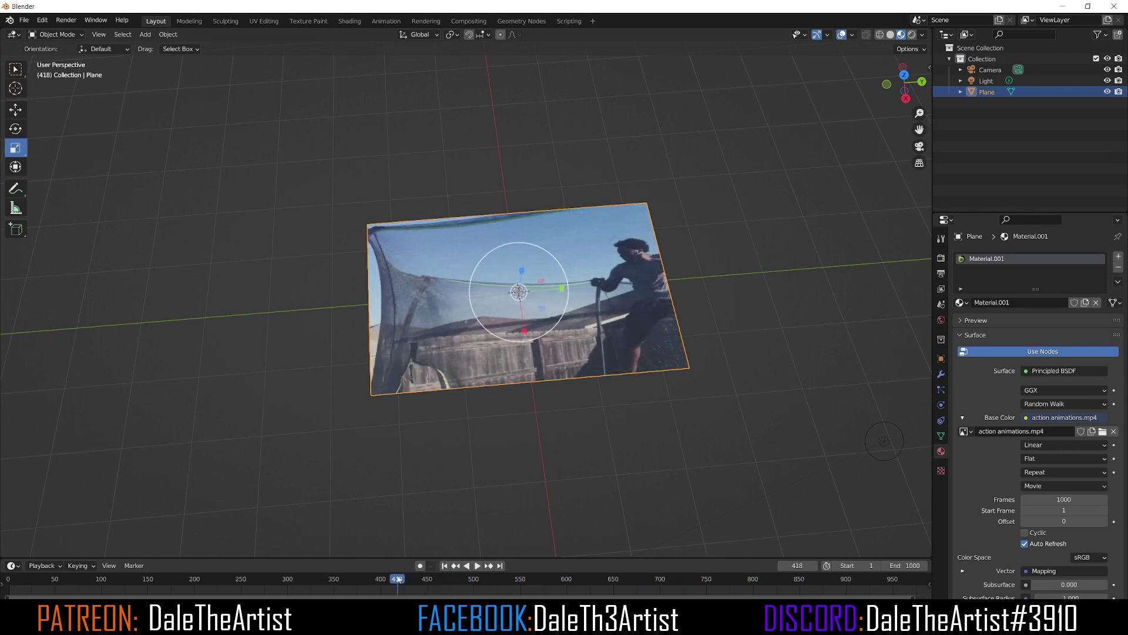